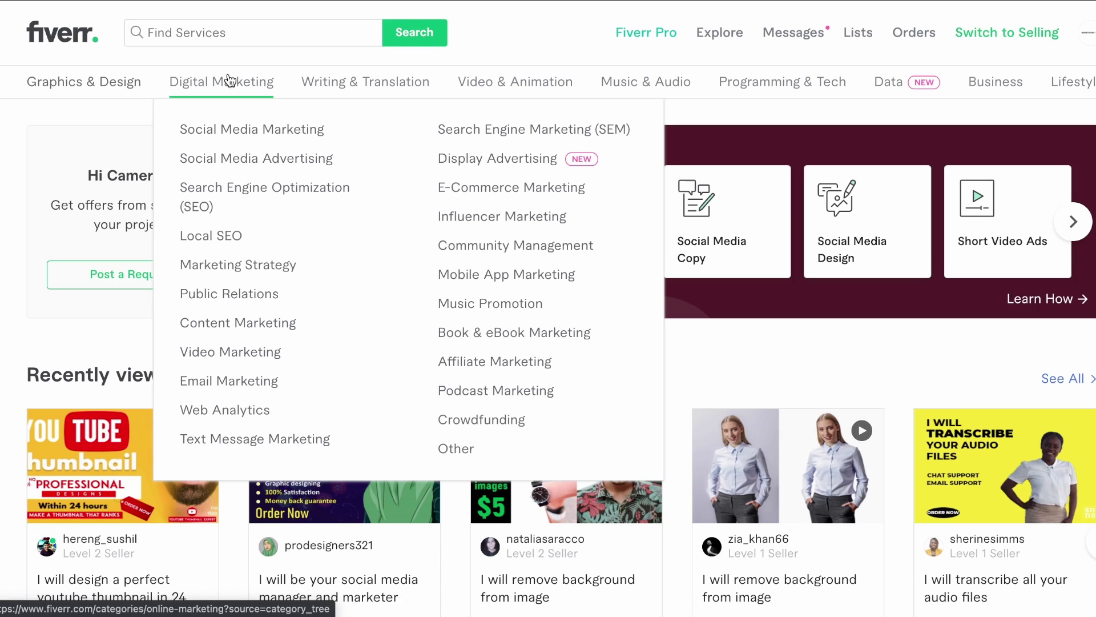
# Step: Browse the Social Media Management services in the Social Media Marketing category of Digital Marketing
pyautogui.click(259, 136)
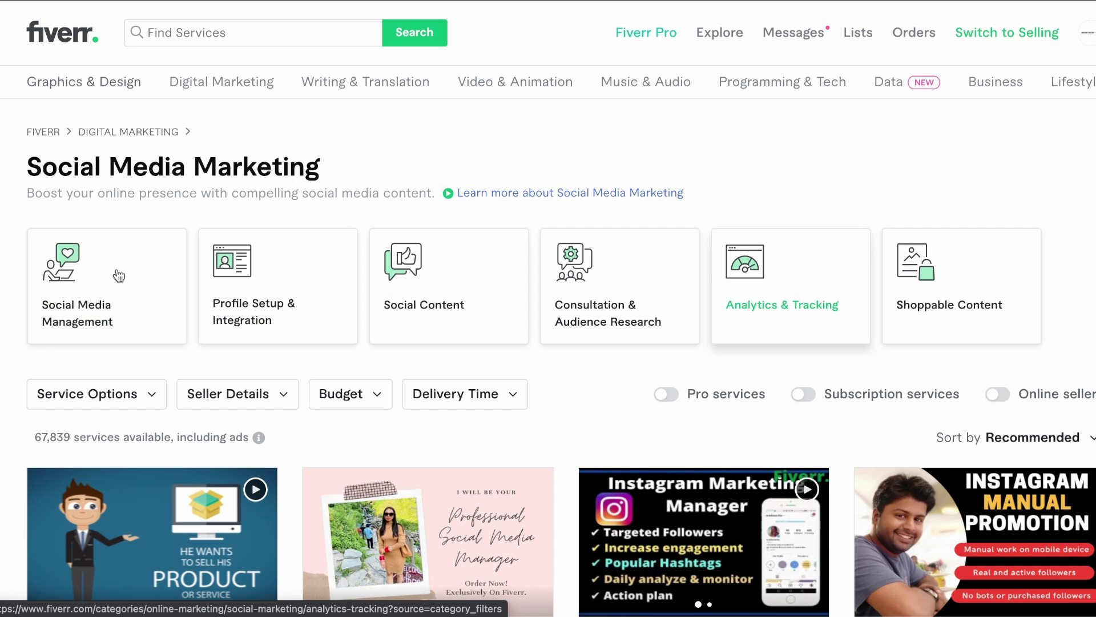
pyautogui.click(80, 325)
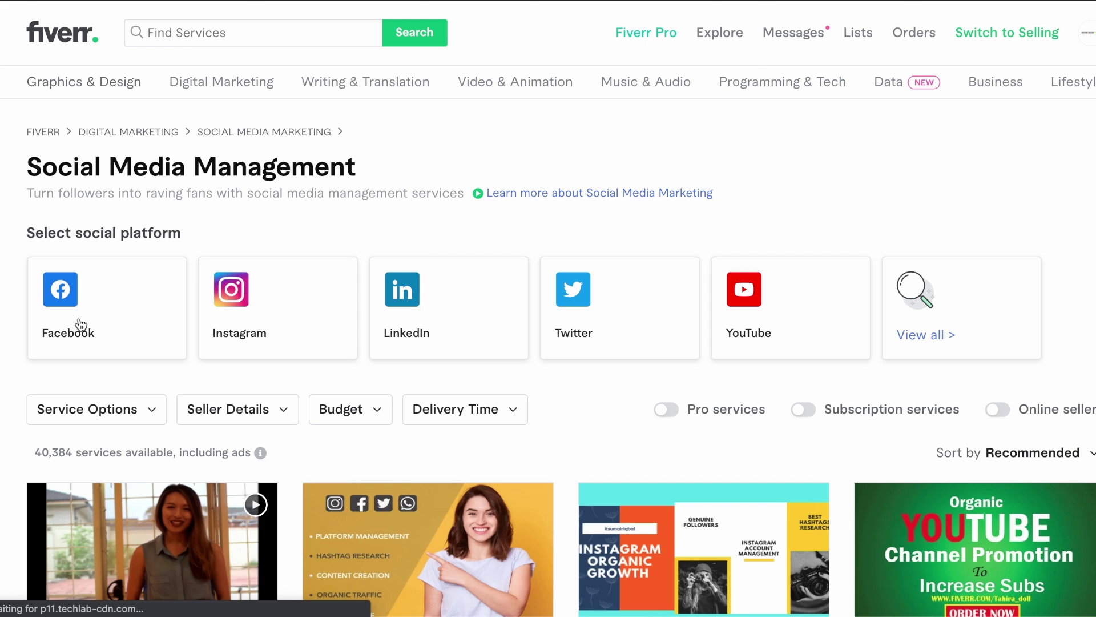
pyautogui.scroll(-6, 80, 325)
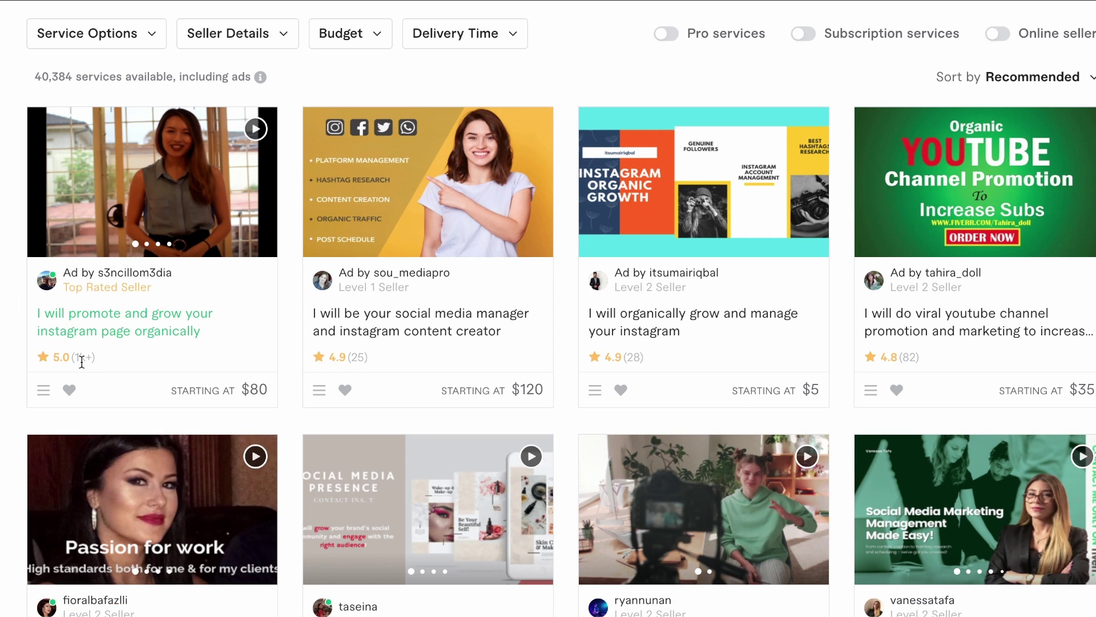
# Step: Check the first listing's rating and open its gig "I will promote and grow your instagram page organically"
pyautogui.doubleClick(64, 358)
pyautogui.click(116, 358)
pyautogui.moveTo(112, 287)
pyautogui.click(151, 324)
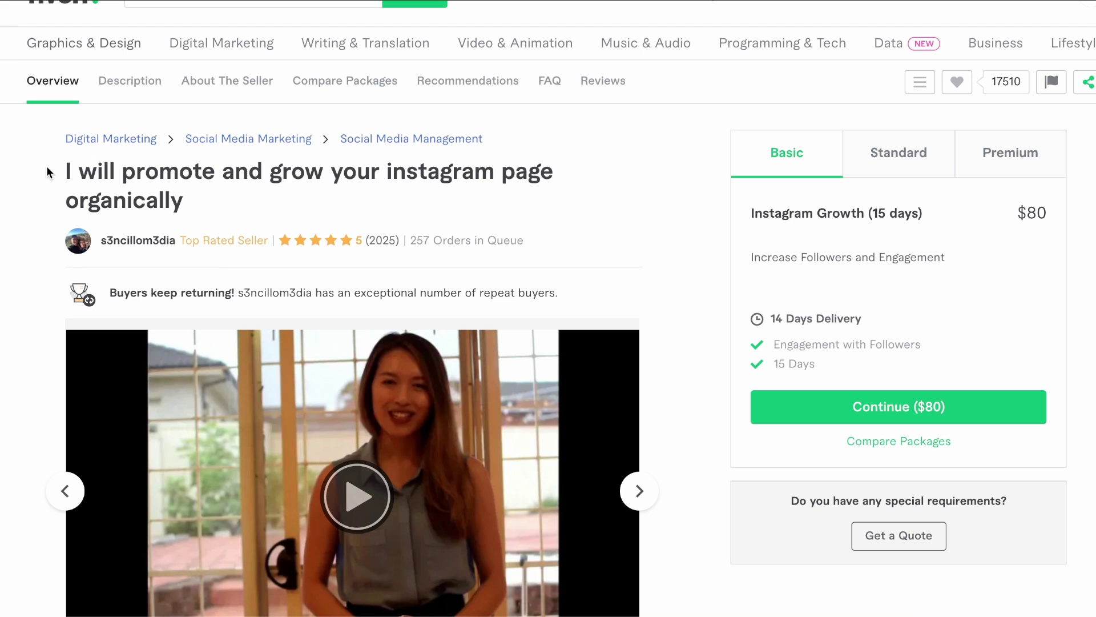
# Step: Examine the Instagram growth gig's title and look through its gallery images
pyautogui.moveTo(44, 171); pyautogui.dragTo(203, 215)
pyautogui.click(56, 187)
pyautogui.scroll(-3, 154, 192)
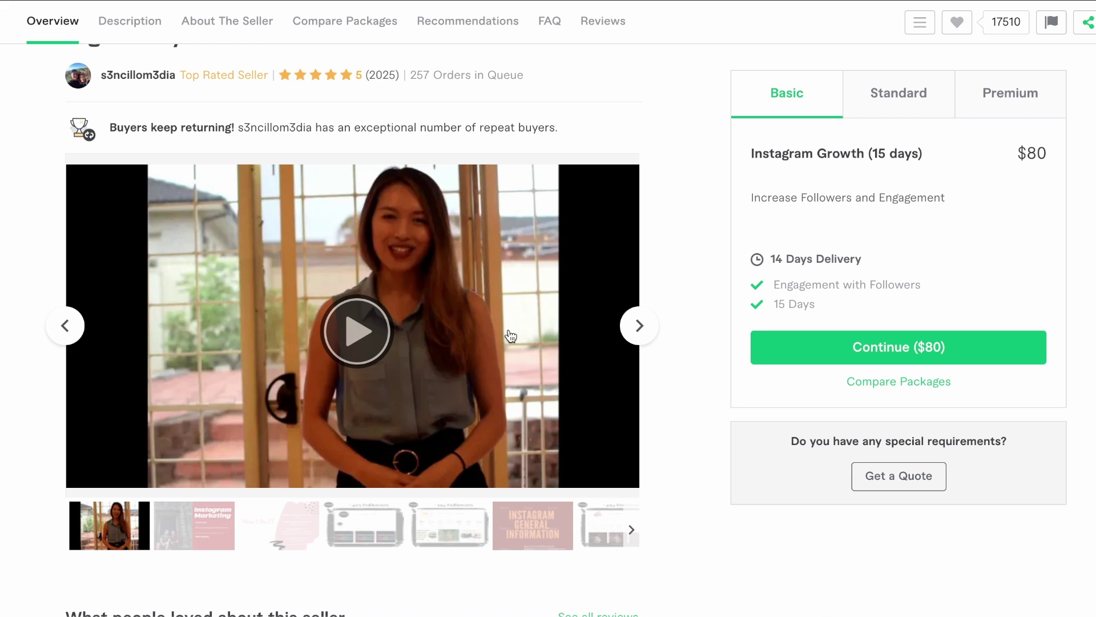
pyautogui.click(642, 331)
pyautogui.click(644, 332)
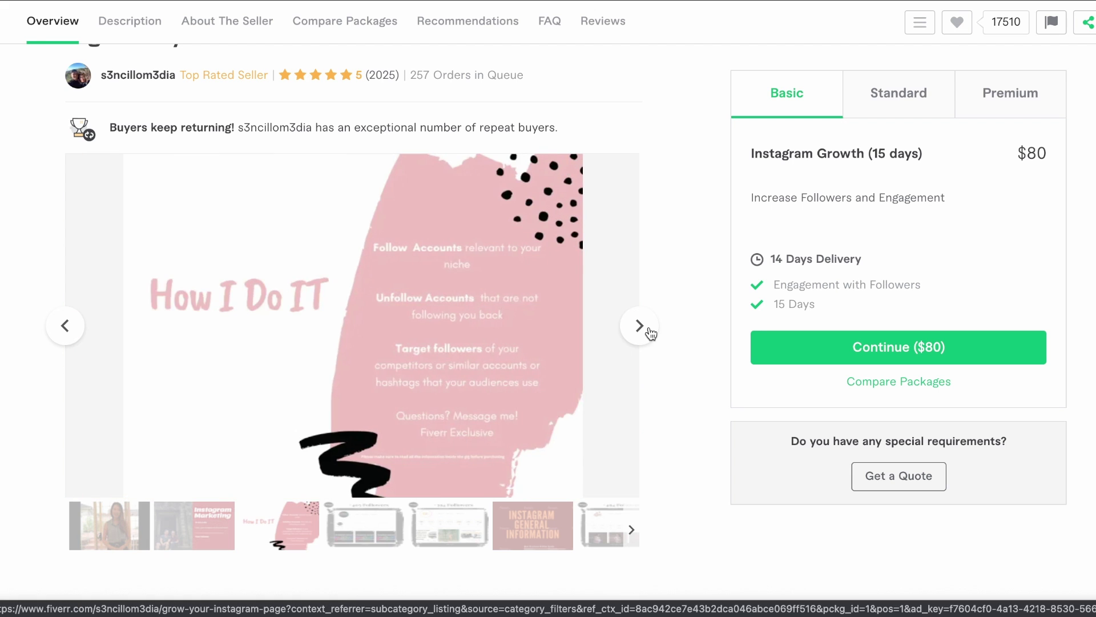
pyautogui.click(650, 333)
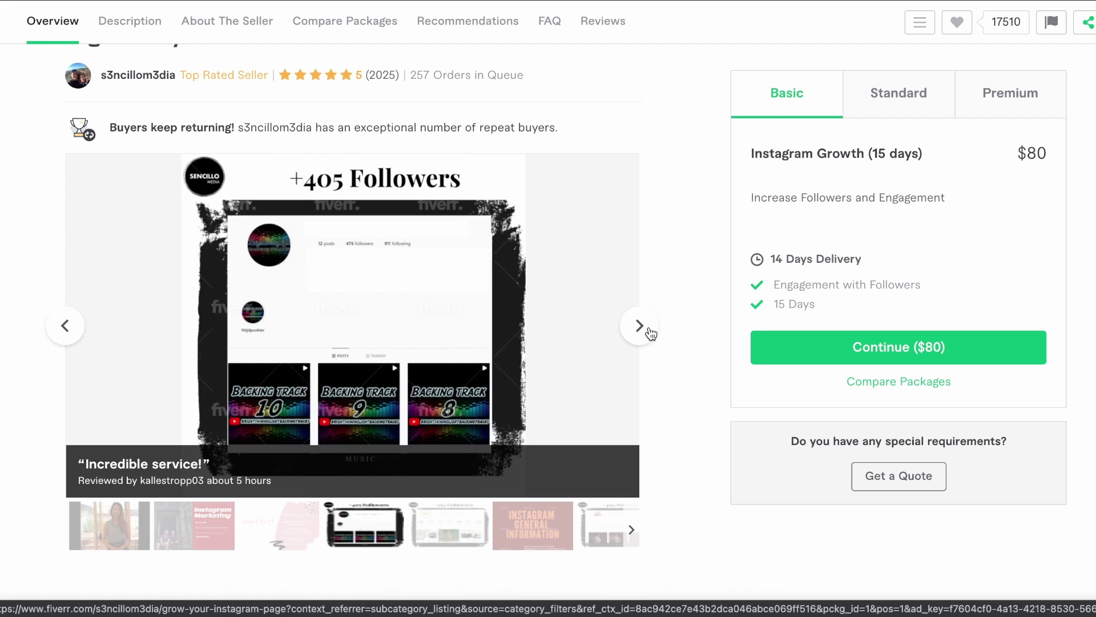
pyautogui.click(651, 334)
# Step: Read the seller's featured review and the gig's full description
pyautogui.scroll(-5, 718, 342)
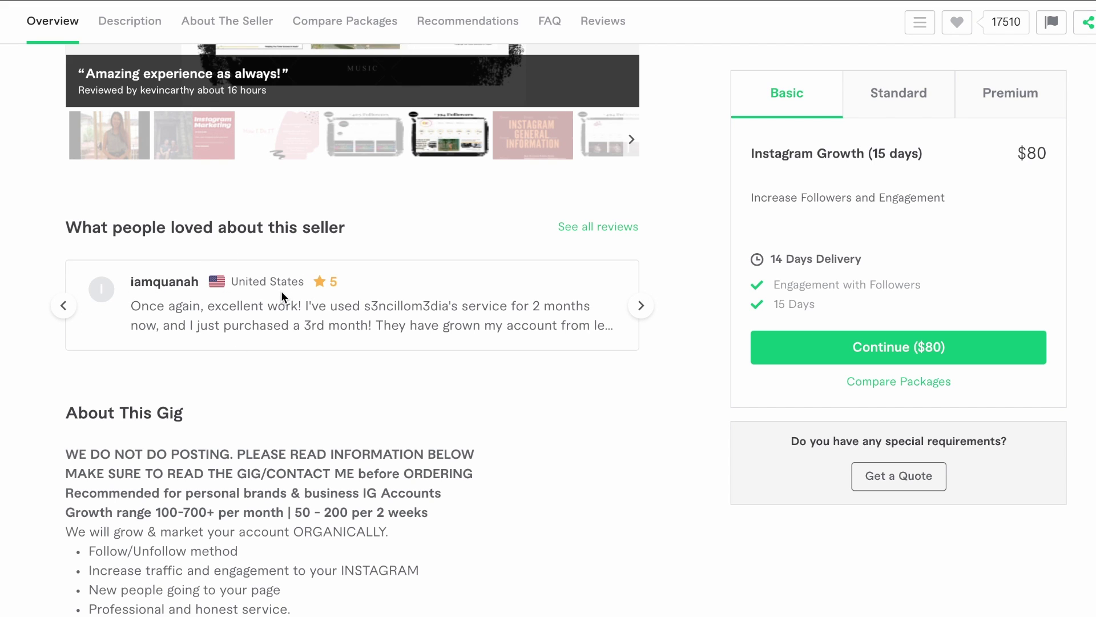
pyautogui.scroll(-2, 276, 290)
pyautogui.scroll(-1, 131, 521)
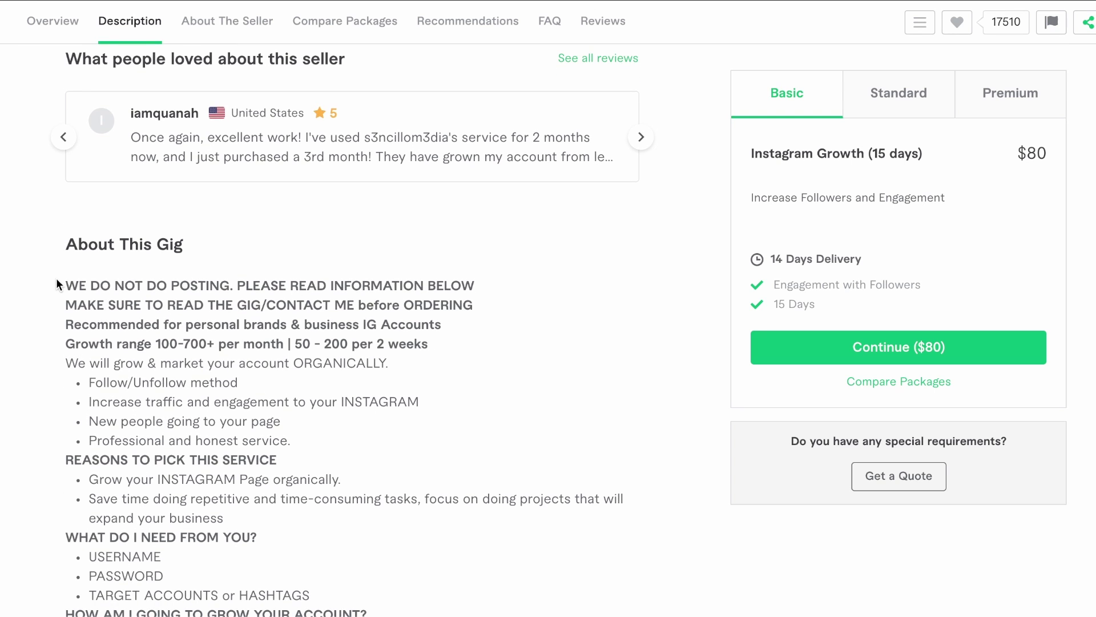
pyautogui.scroll(-1, 167, 435)
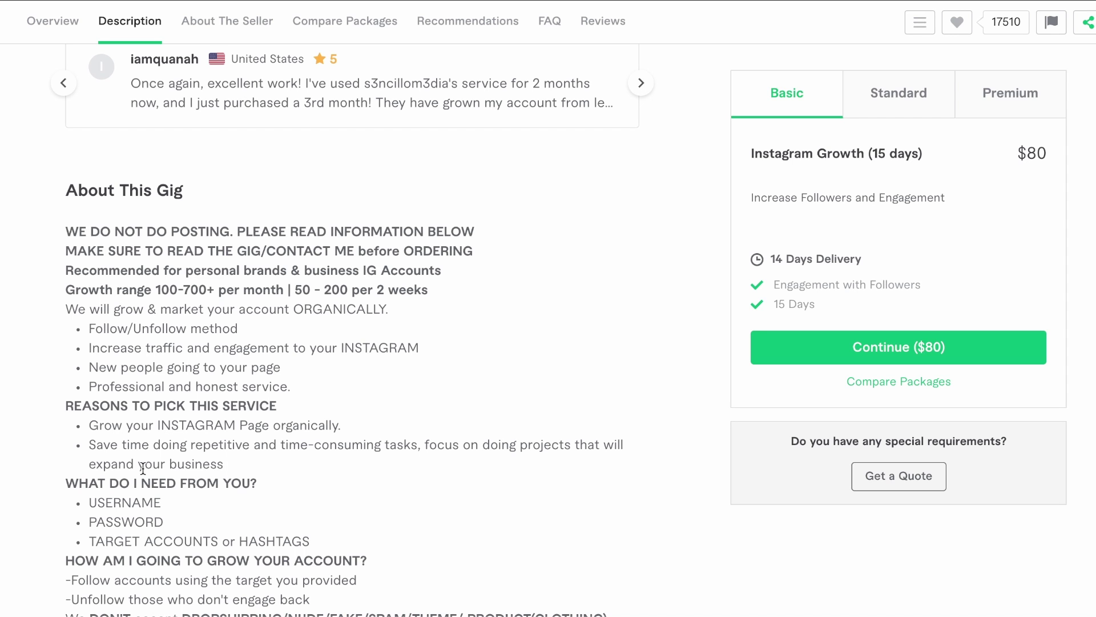
pyautogui.scroll(-10, 142, 467)
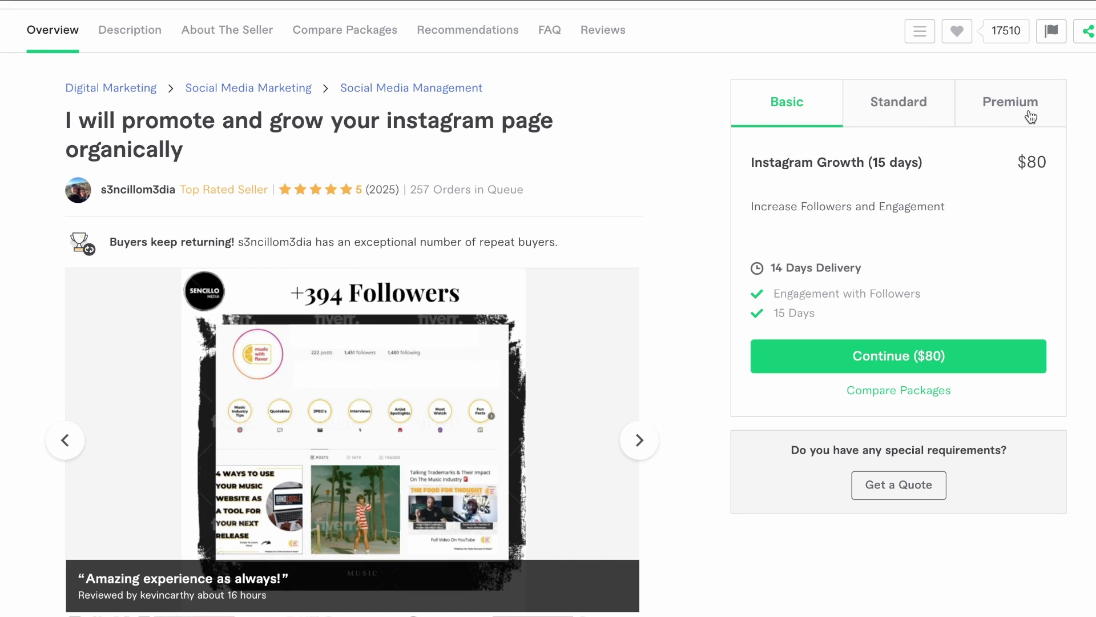
# Step: Compare the Basic, Standard and Premium packages of the Instagram growth gig
pyautogui.moveTo(750, 163); pyautogui.dragTo(914, 162)
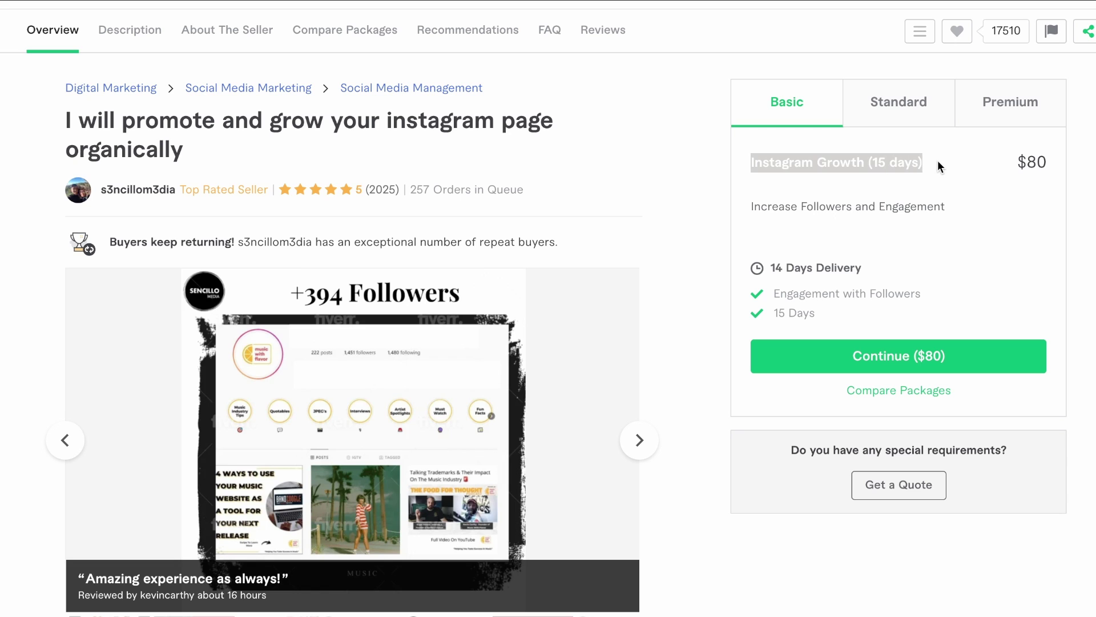
pyautogui.click(807, 194)
pyautogui.click(891, 108)
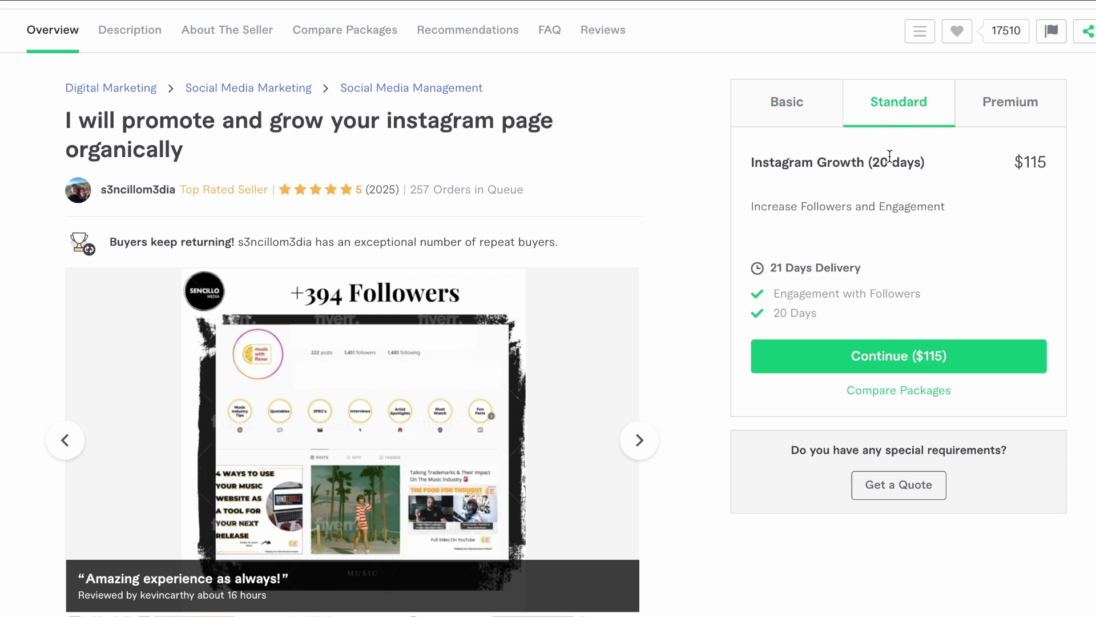
pyautogui.click(1017, 112)
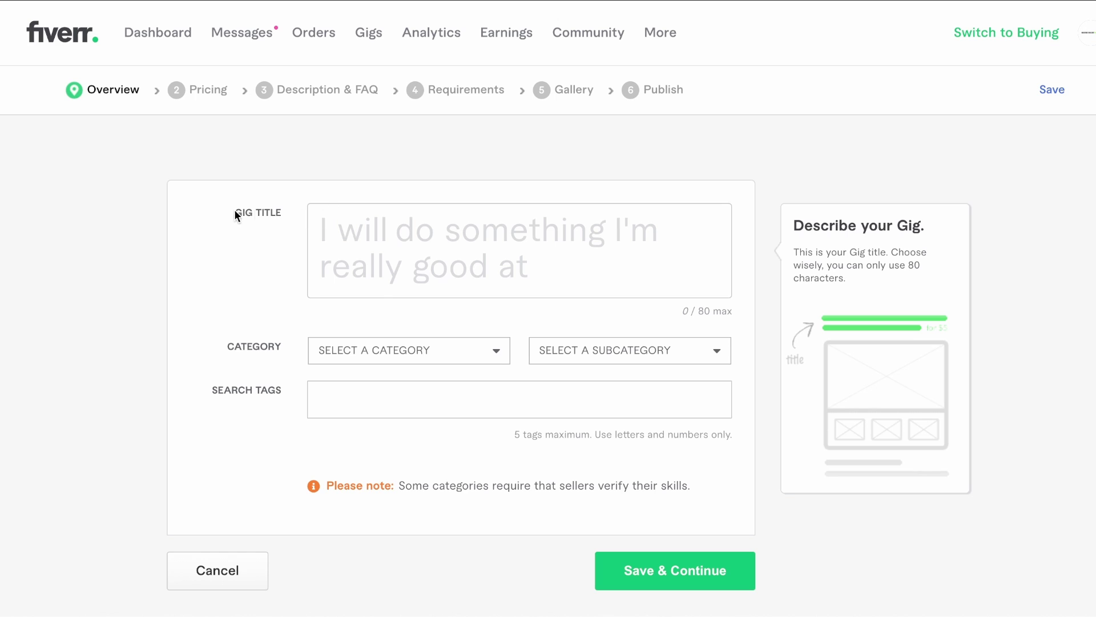
# Step: Complete the new gig's title with "manage your social media pages"
pyautogui.click(414, 227)
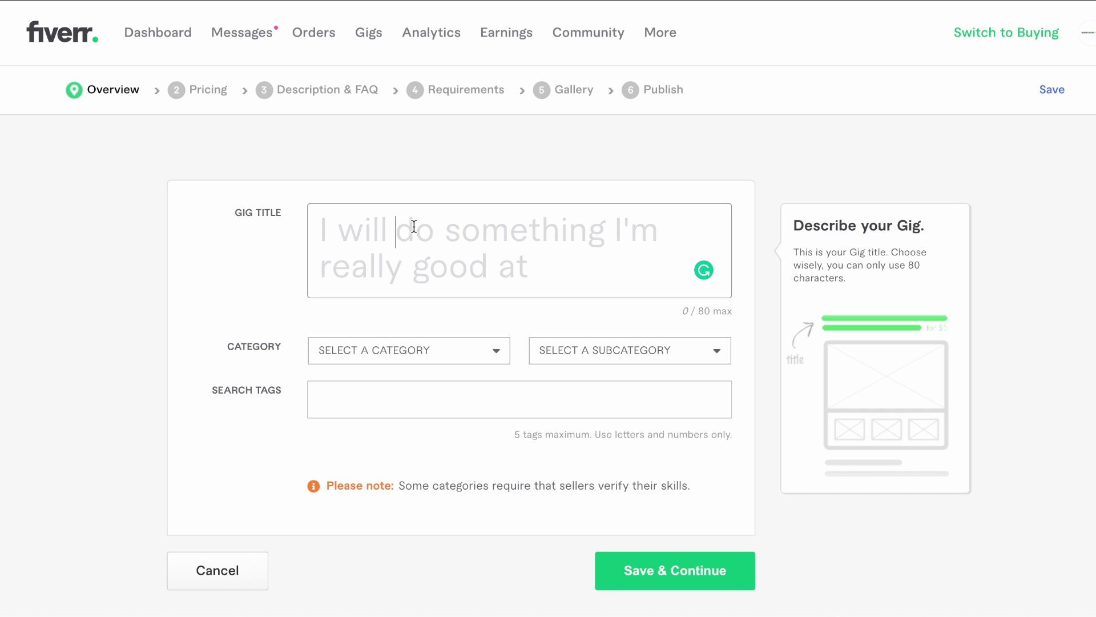
pyautogui.write('manage your social media pages')
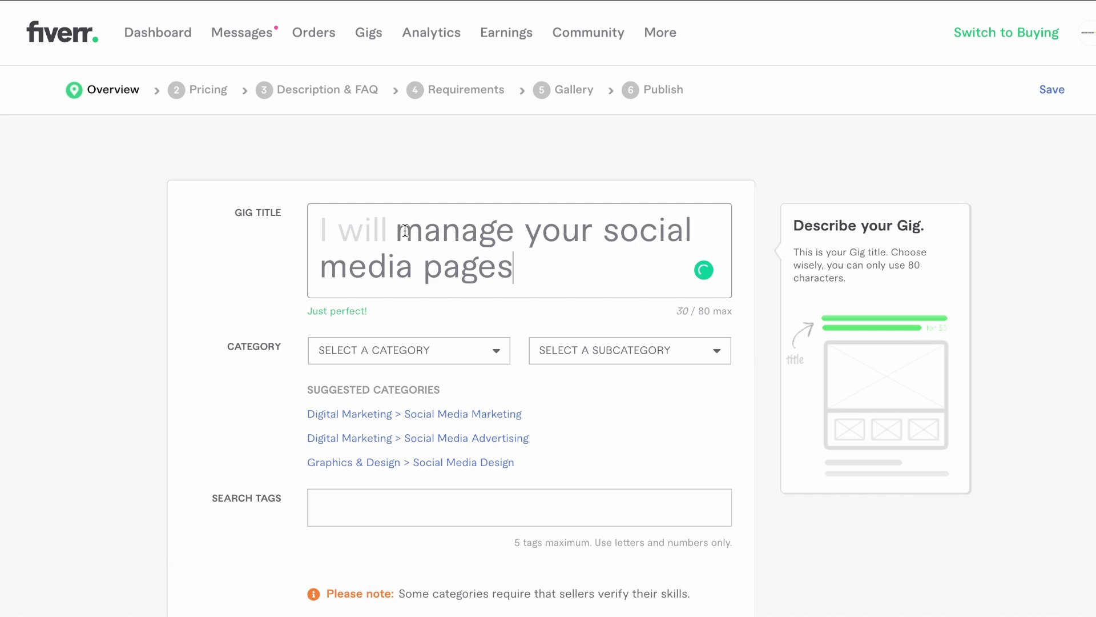
pyautogui.moveTo(396, 229); pyautogui.dragTo(520, 228)
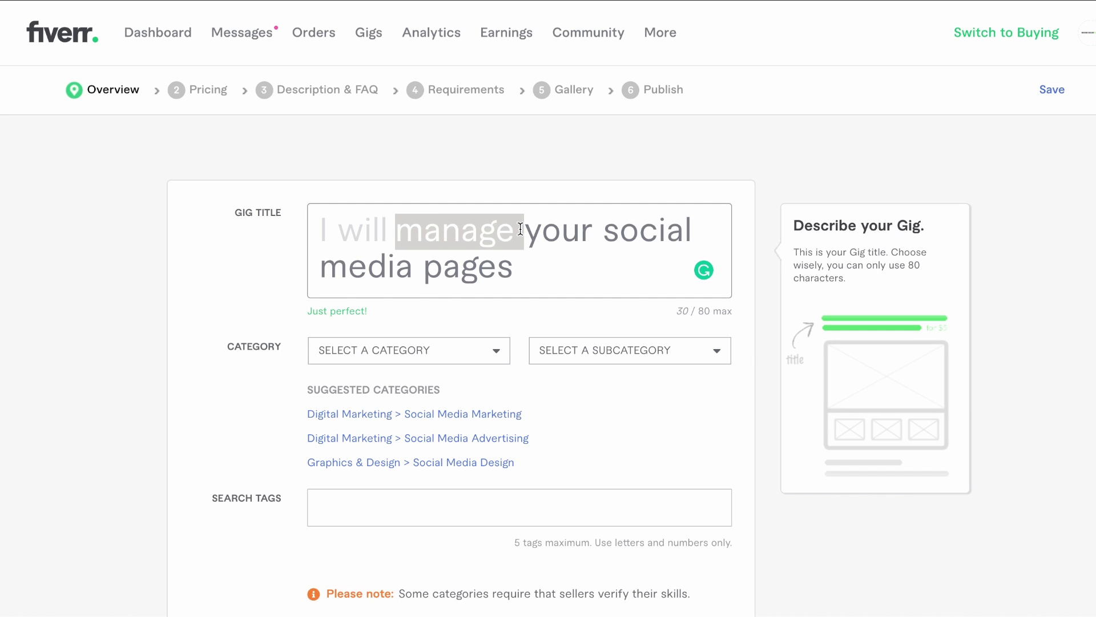
pyautogui.click(549, 257)
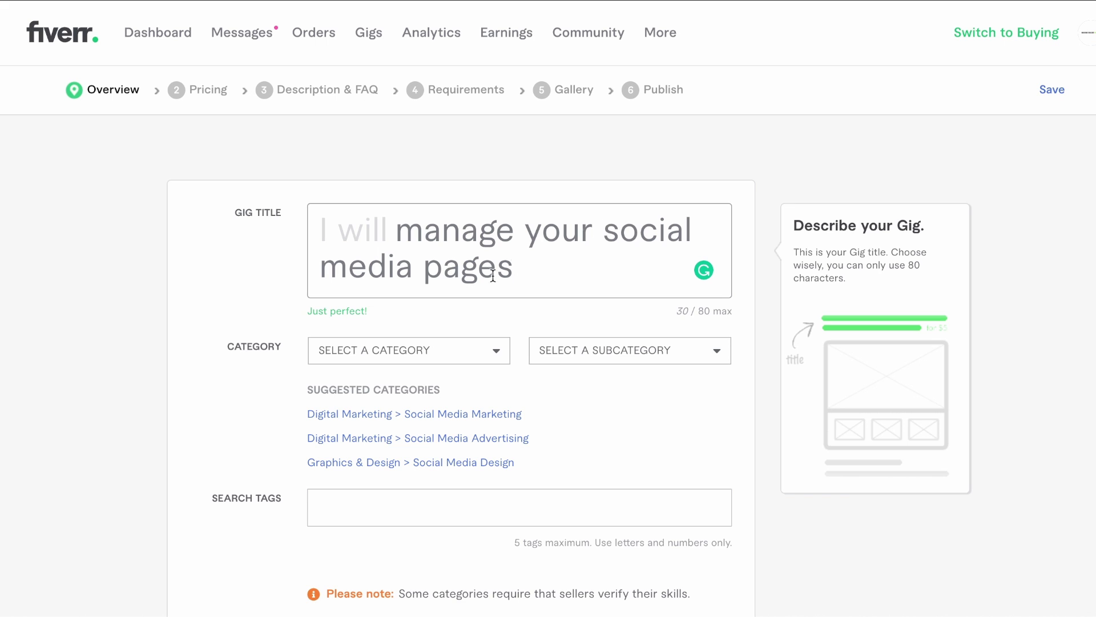
# Step: Try the Digital Marketing and Writing & Translation categories for the gig to compare their subcategories
pyautogui.scroll(-2, 228, 333)
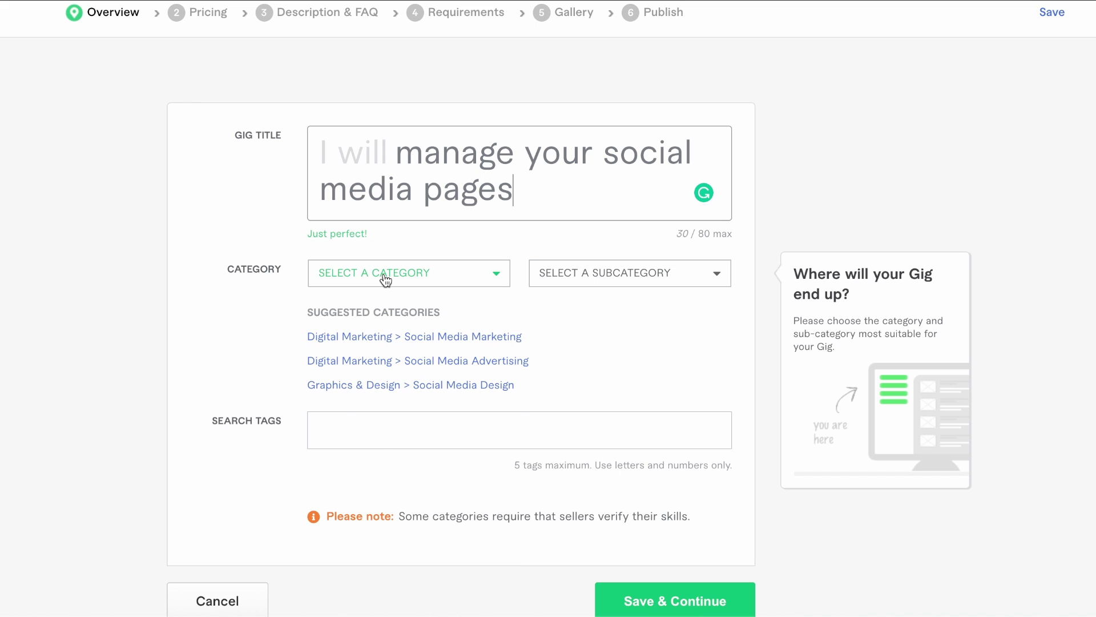
pyautogui.click(385, 280)
pyautogui.click(402, 323)
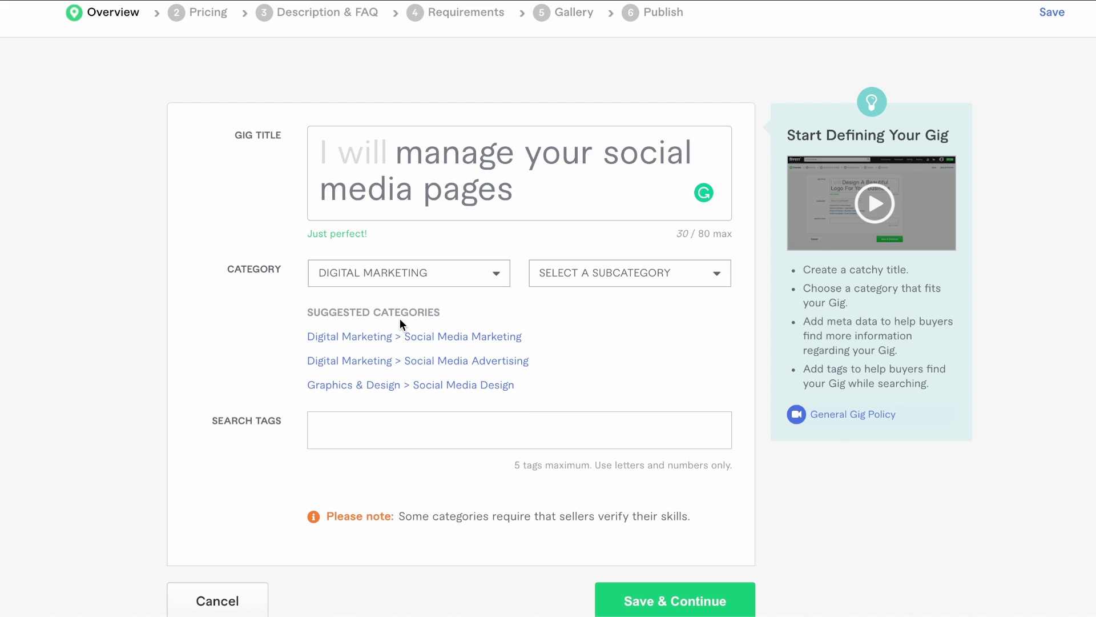
pyautogui.click(641, 276)
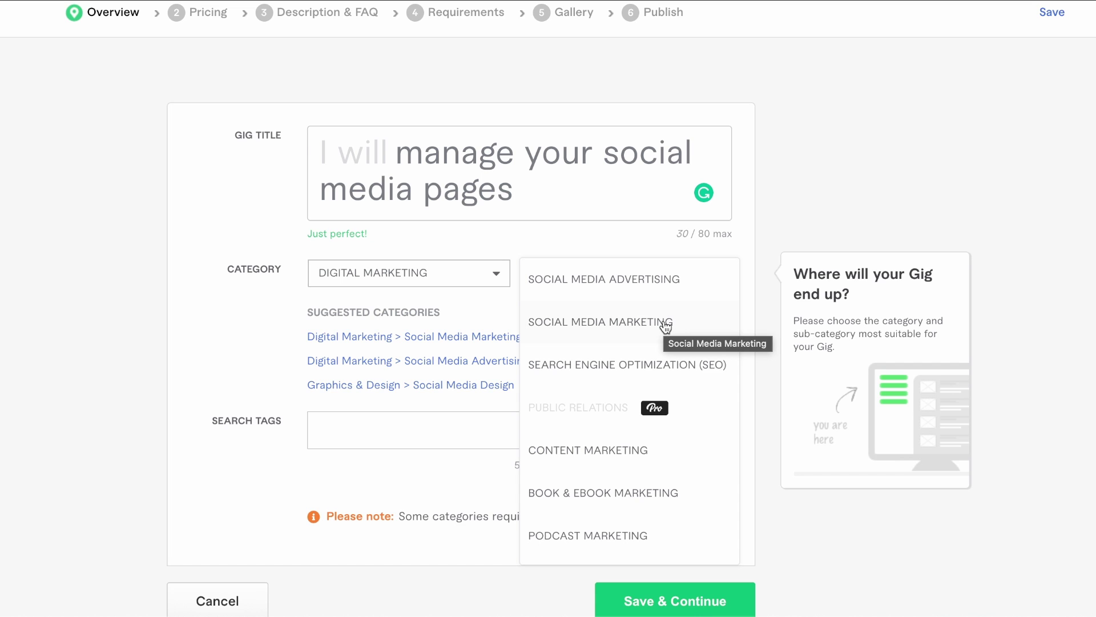
pyautogui.scroll(-2, 663, 326)
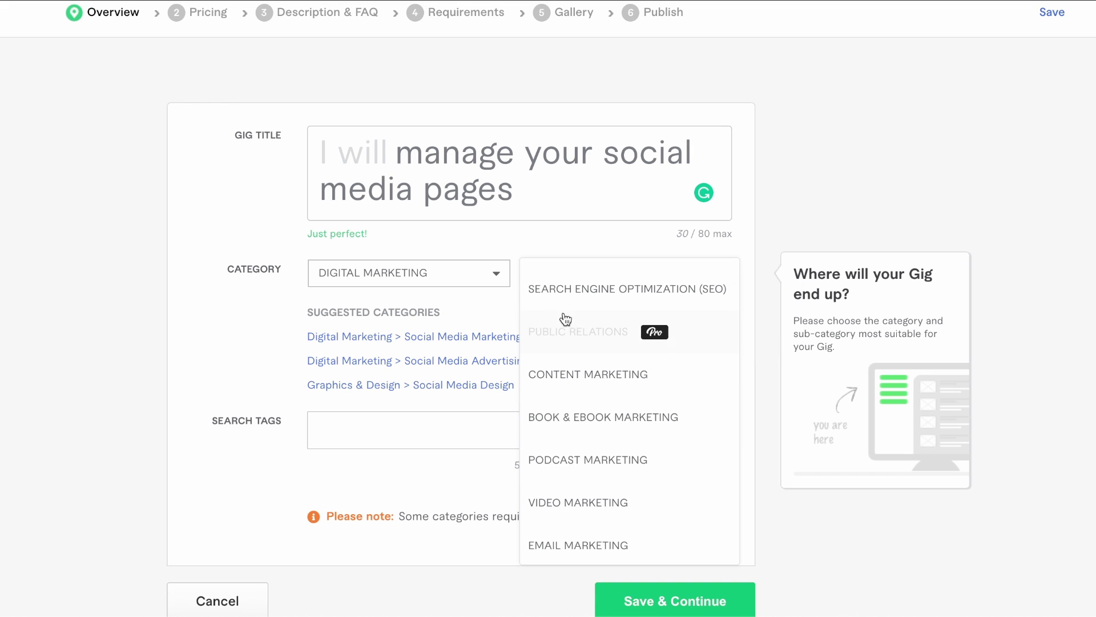
pyautogui.click(493, 284)
pyautogui.click(421, 320)
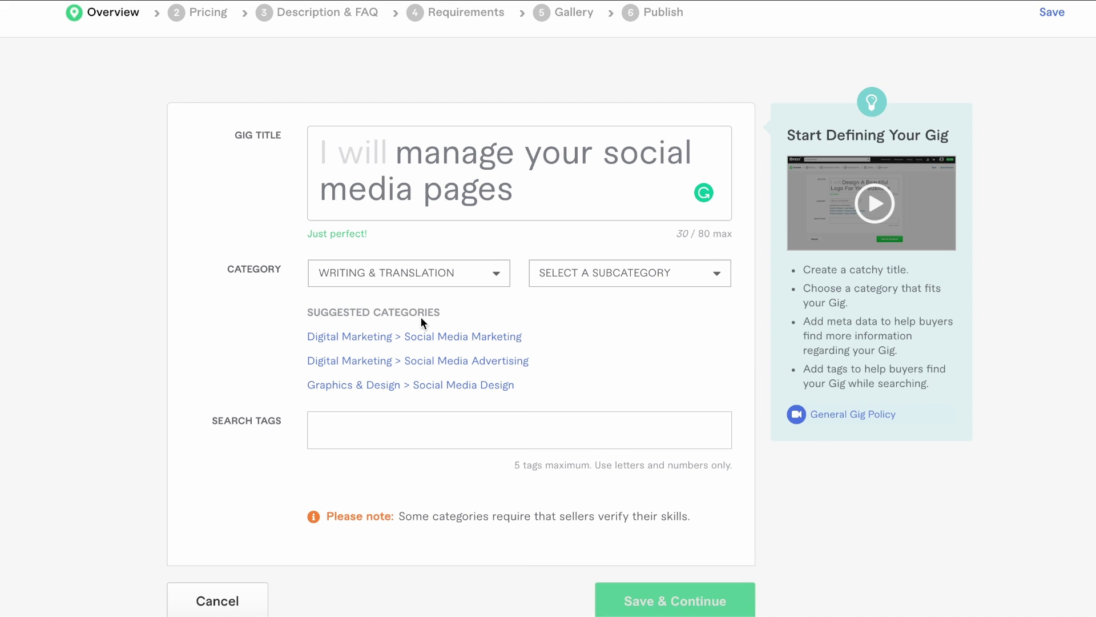
pyautogui.click(628, 273)
# Step: Set the gig's category to Digital Marketing with the subcategory Social Media Marketing
pyautogui.click(464, 278)
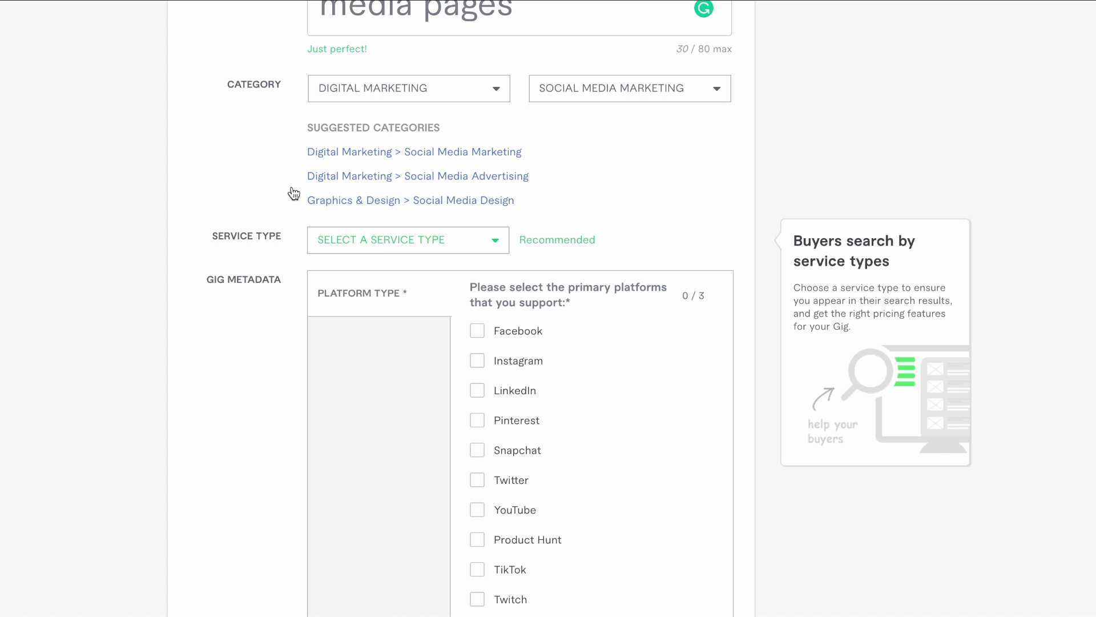
pyautogui.scroll(2, 275, 85)
pyautogui.scroll(-1, 268, 285)
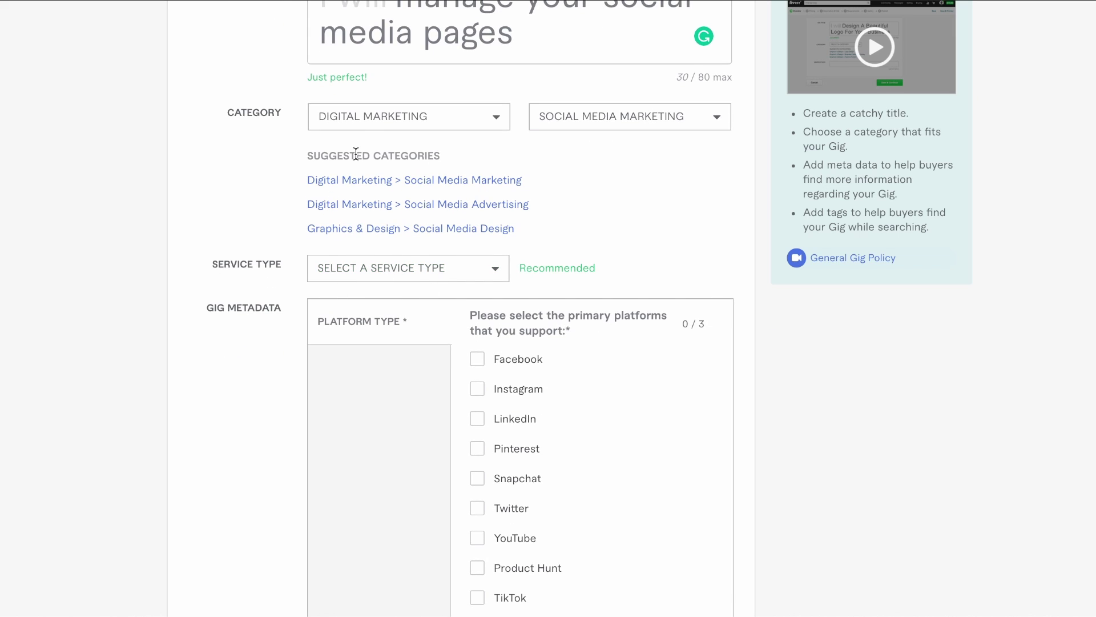
# Step: Set the service type to Social Media Management and select Facebook, Instagram and TikTok as the primary platforms
pyautogui.moveTo(451, 278)
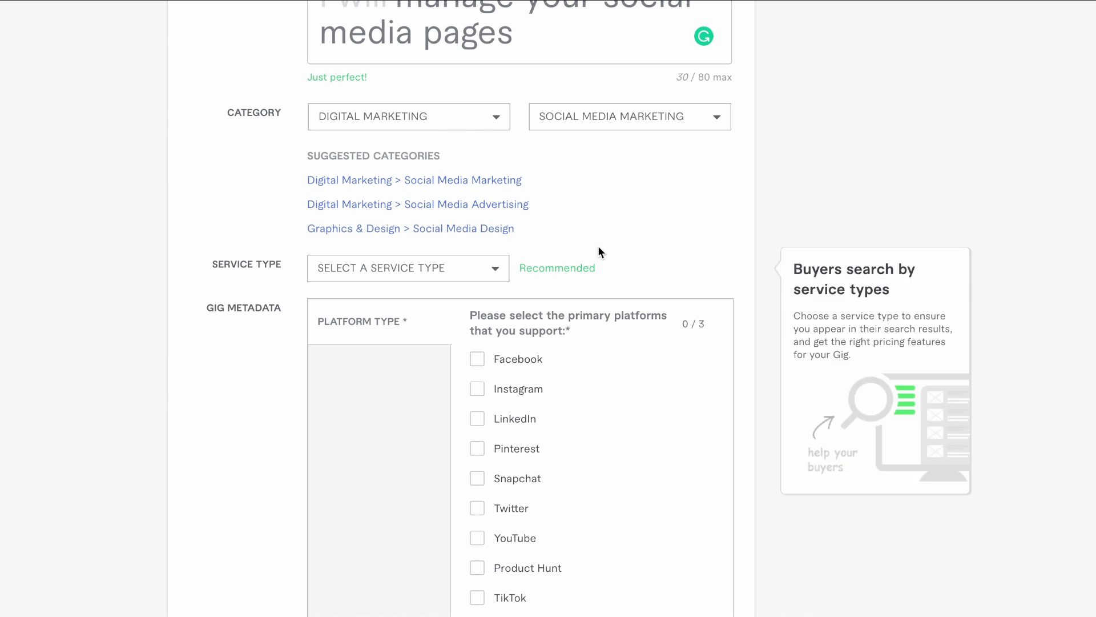
pyautogui.moveTo(489, 347)
pyautogui.moveTo(385, 282)
pyautogui.click(489, 270)
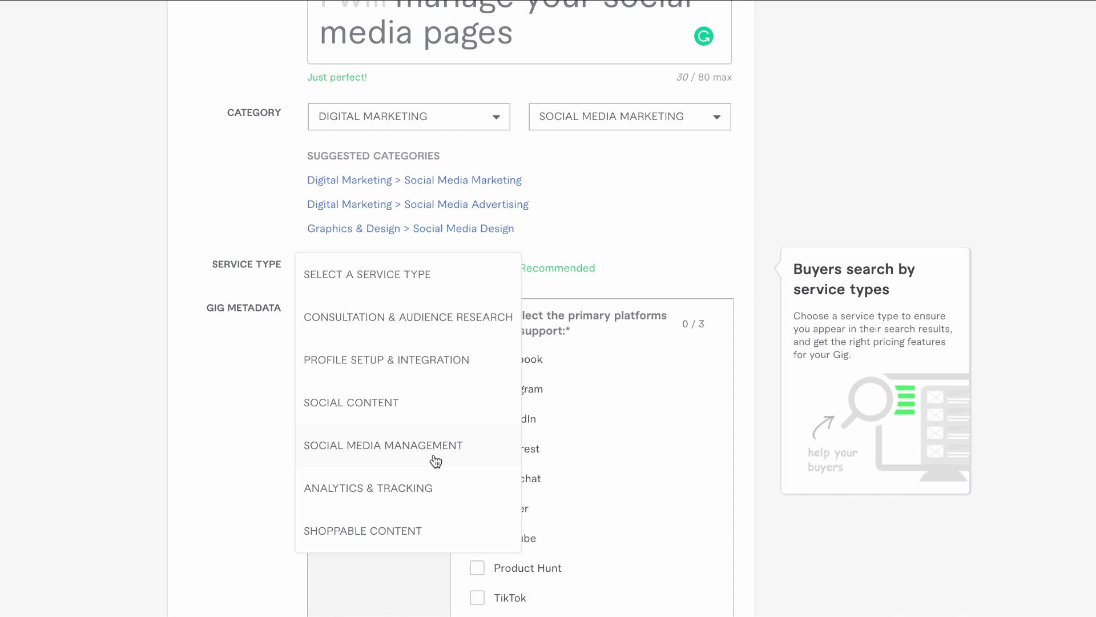
pyautogui.click(435, 457)
pyautogui.scroll(-4, 264, 361)
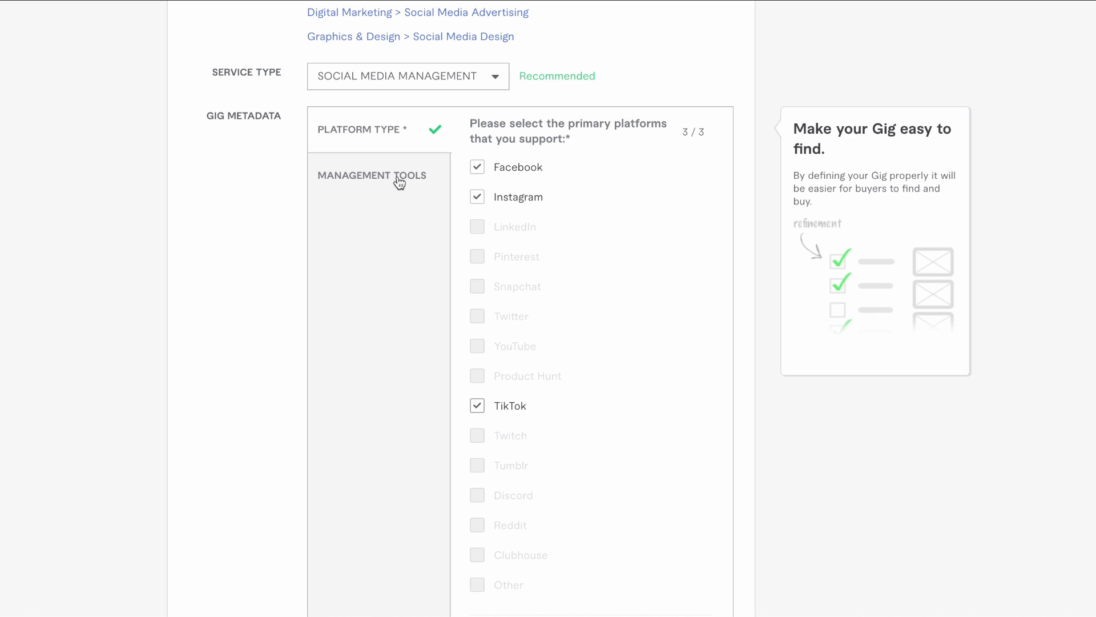
# Step: Add the search tags Social Media Manager, Facebook Account, Instagram Marketing, Content Creation and TikTok Content, and save the overview
pyautogui.scroll(-7, 398, 188)
pyautogui.click(382, 295)
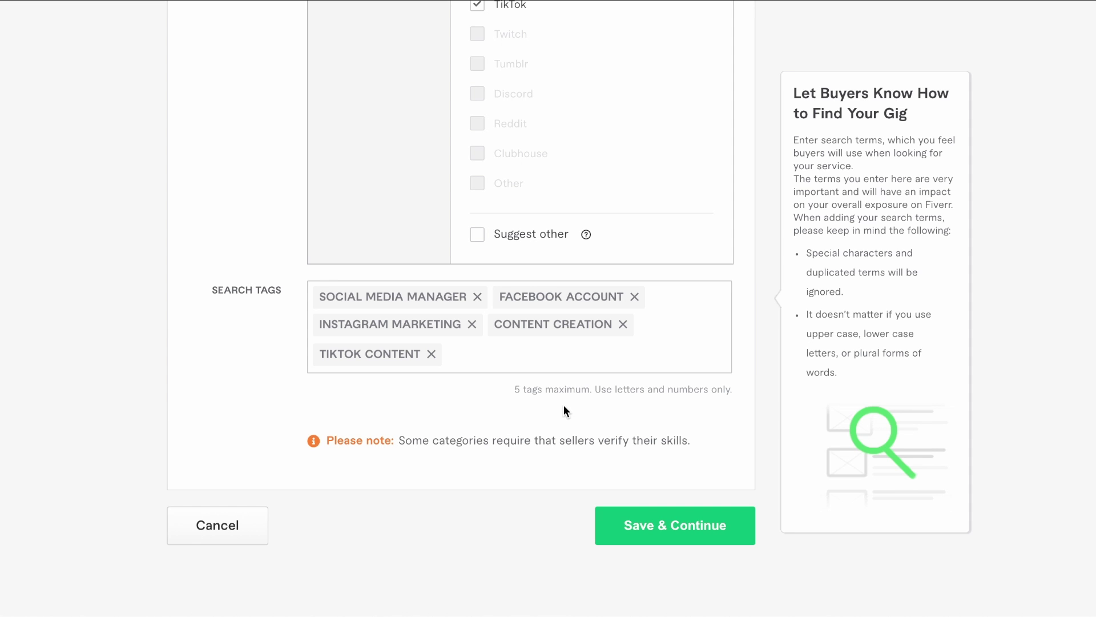
pyautogui.click(693, 532)
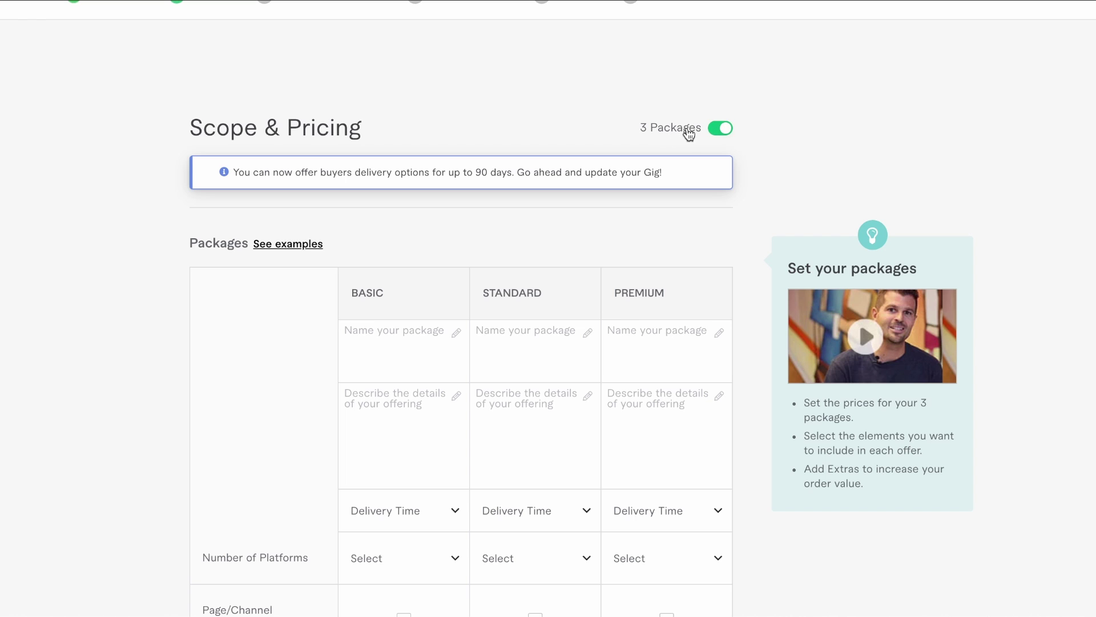
# Step: Turn off the three-package option so the gig offers only the Basic package
pyautogui.click(723, 130)
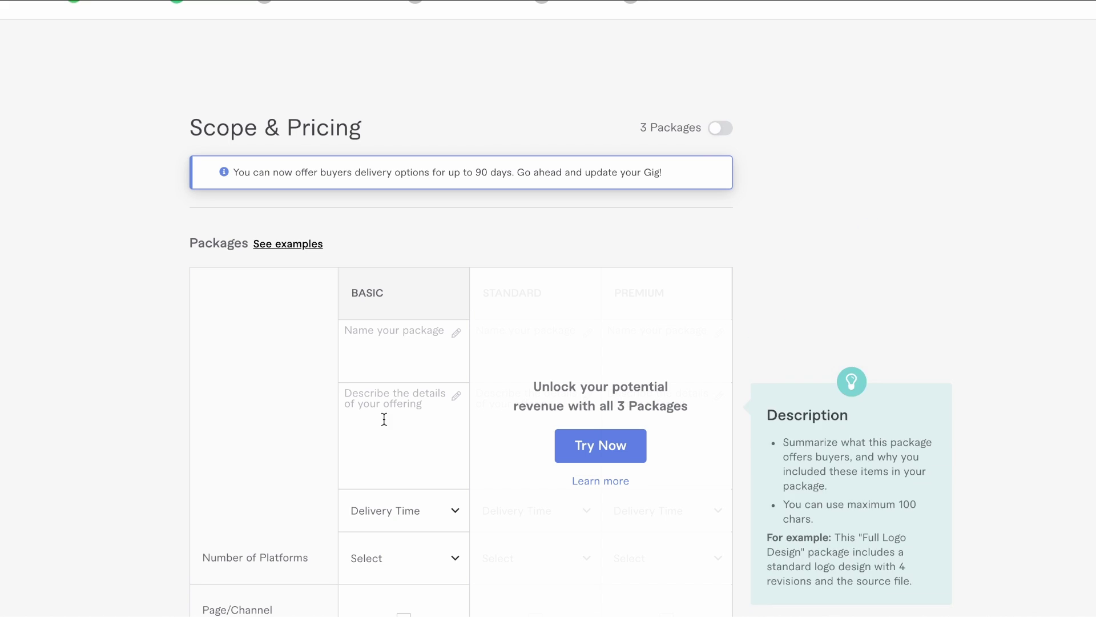
pyautogui.moveTo(406, 357)
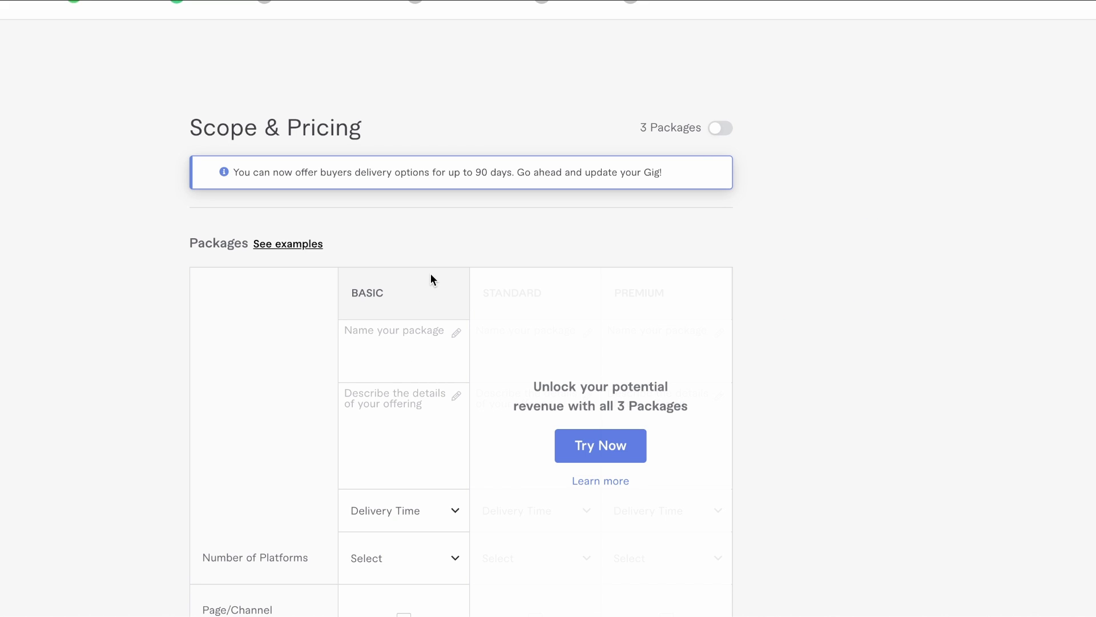
pyautogui.moveTo(276, 325)
# Step: Name the Basic package "1 post a day 1 social platform x10"
pyautogui.scroll(-1, 276, 325)
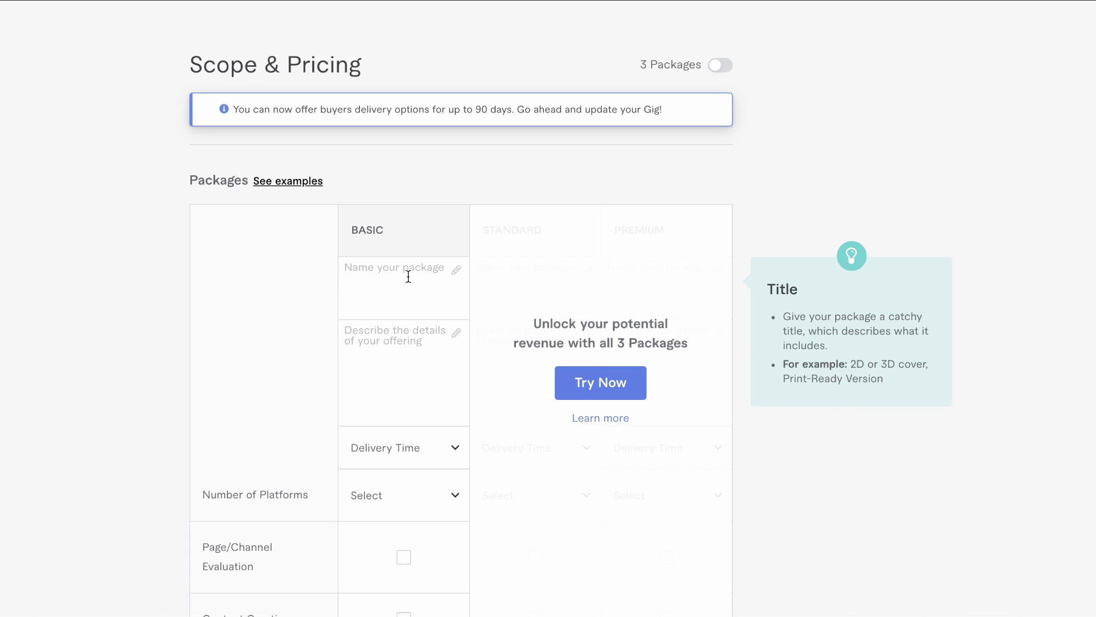
pyautogui.click(408, 276)
pyautogui.write('1')
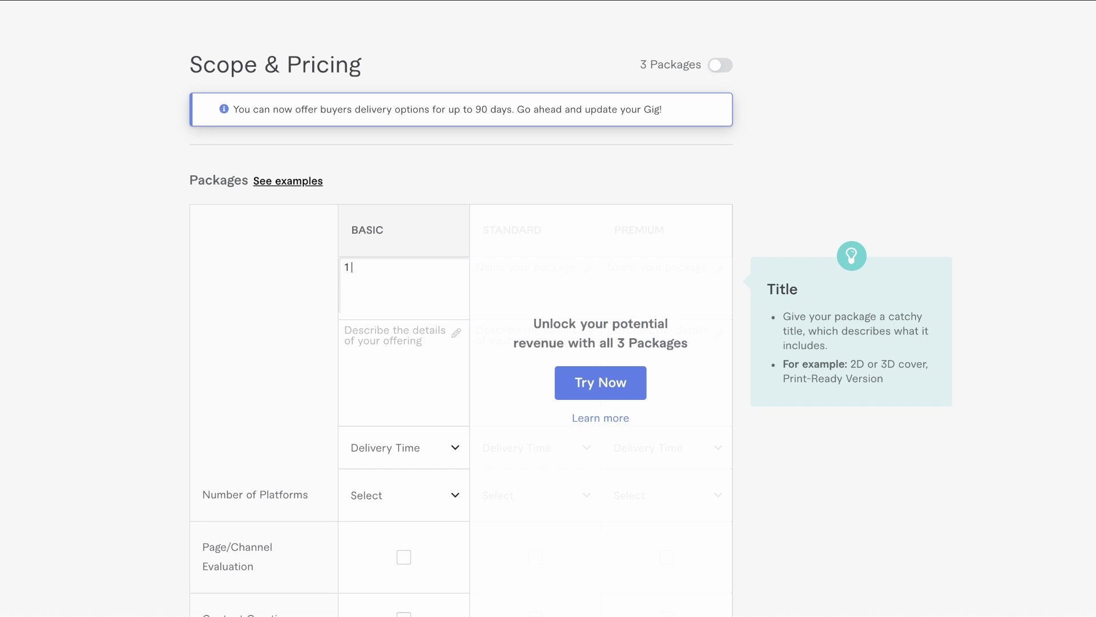
pyautogui.write(' post a day 1 social platform x10')
pyautogui.scroll(-1, 386, 288)
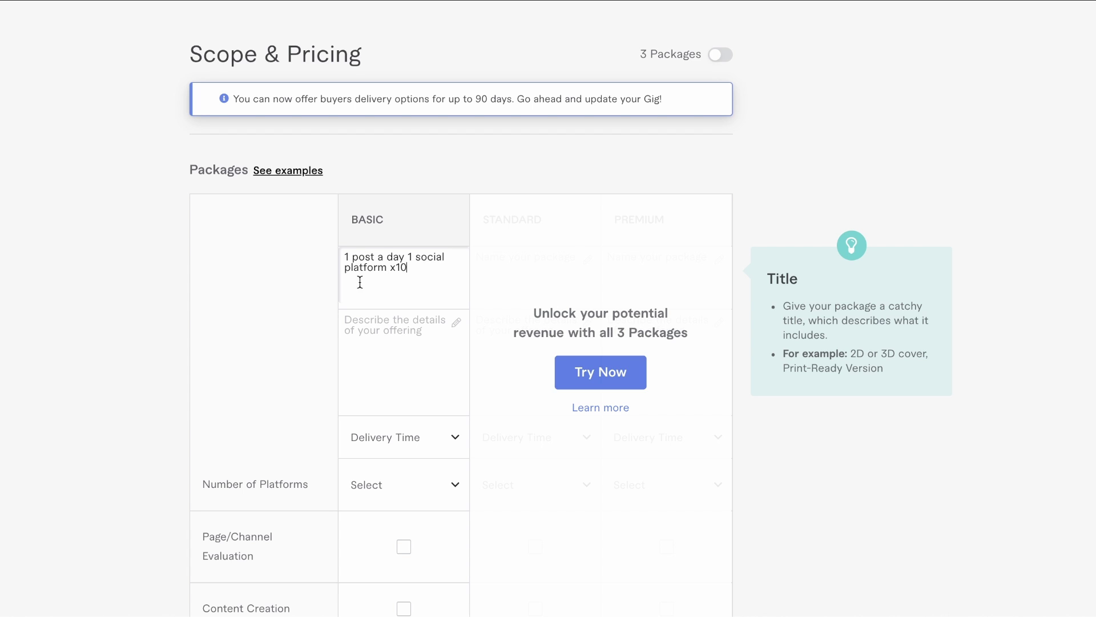
# Step: Describe the Basic package as "I will post on one of your social platforms every day for 10 days"
pyautogui.click(374, 319)
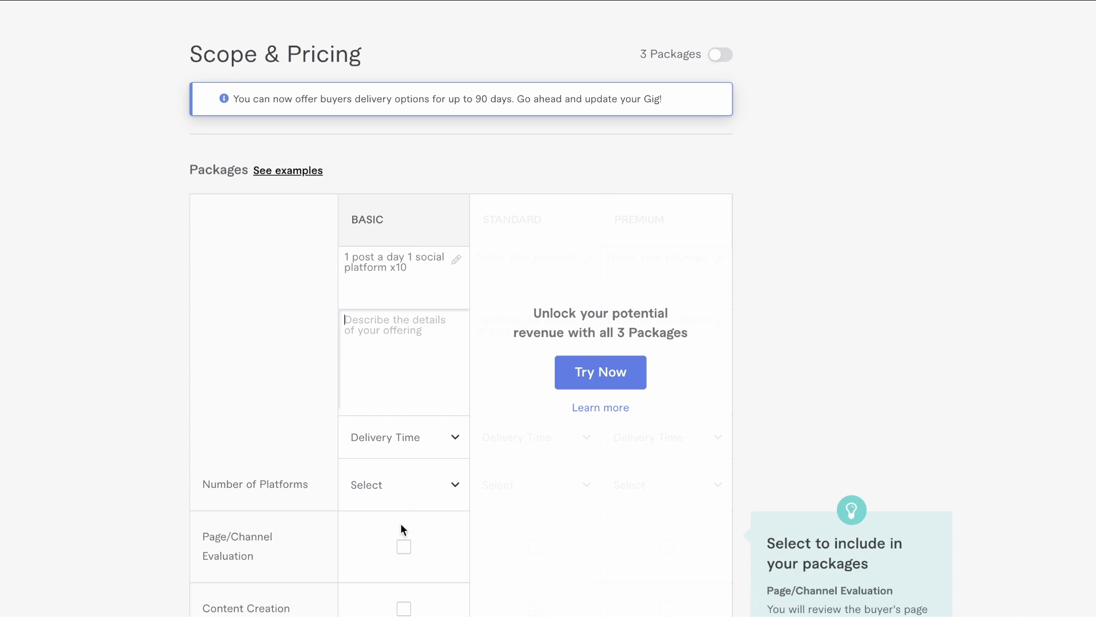
pyautogui.click(362, 339)
pyautogui.write('I will post on one of your social platforms every day for 10 days')
pyautogui.scroll(-2, 304, 375)
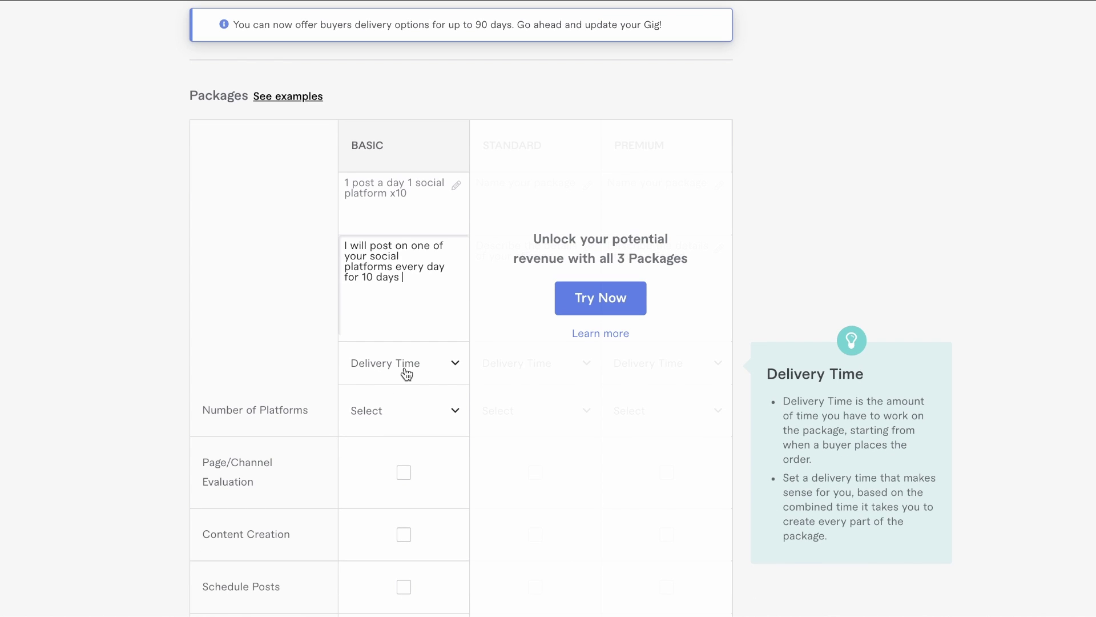
# Step: Set the Basic package's delivery time to 1 day and its number of platforms to 1
pyautogui.click(421, 371)
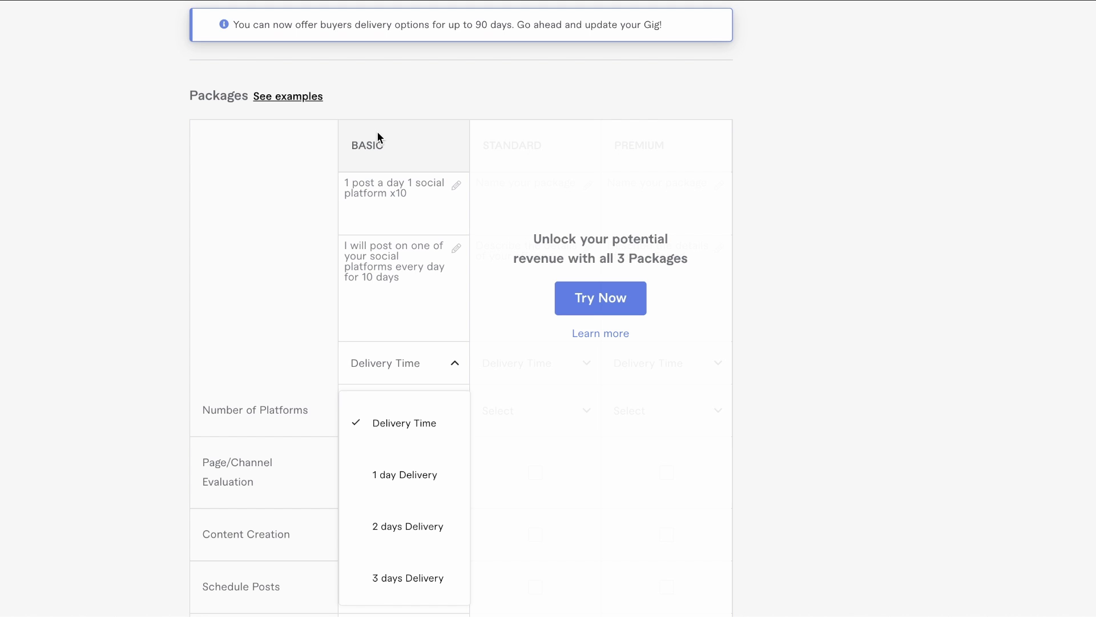
pyautogui.moveTo(389, 199)
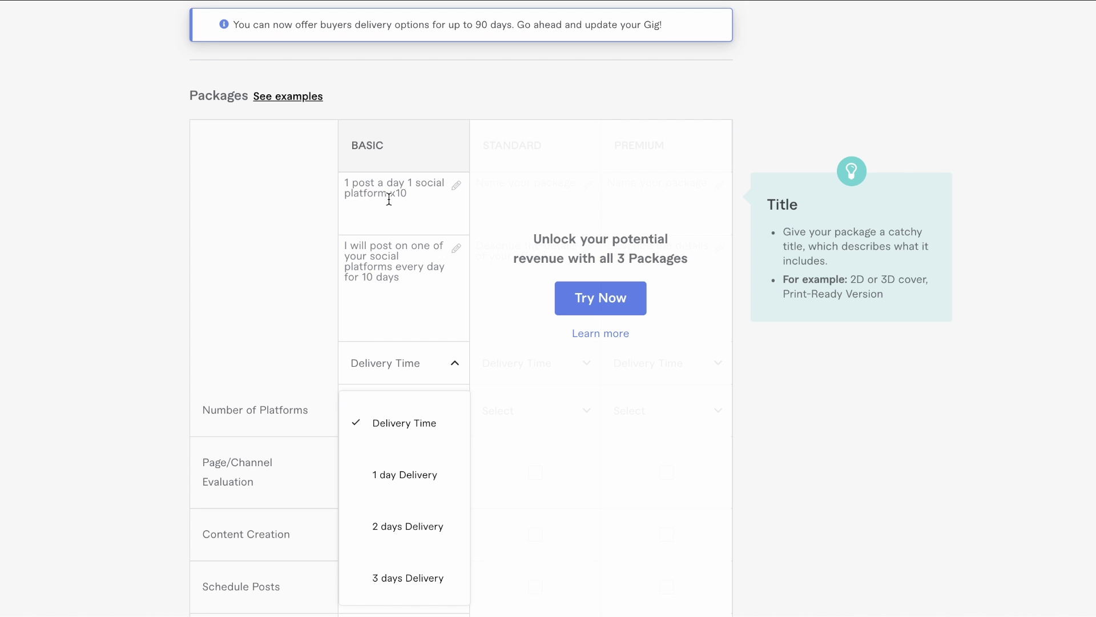
pyautogui.moveTo(417, 476)
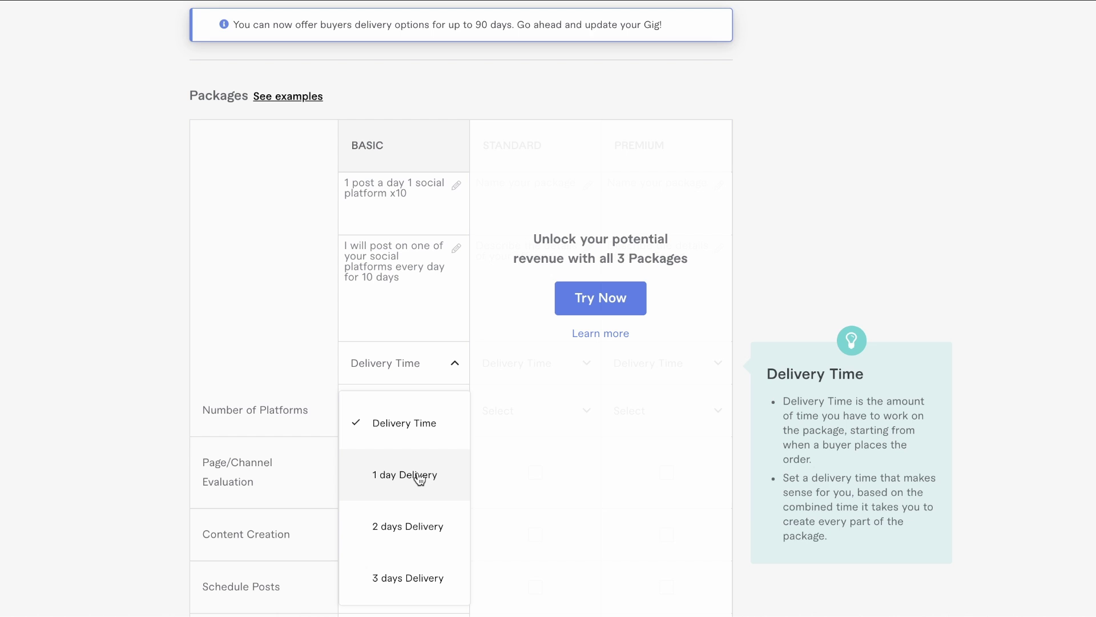
pyautogui.click(419, 476)
pyautogui.scroll(-1, 414, 399)
pyautogui.click(414, 368)
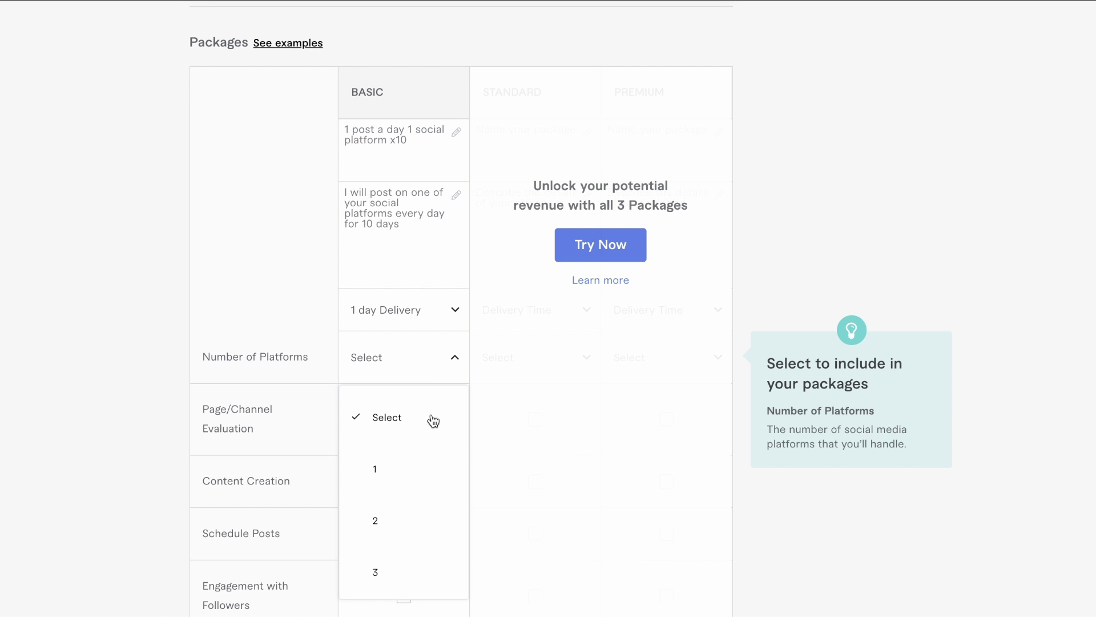
pyautogui.click(412, 469)
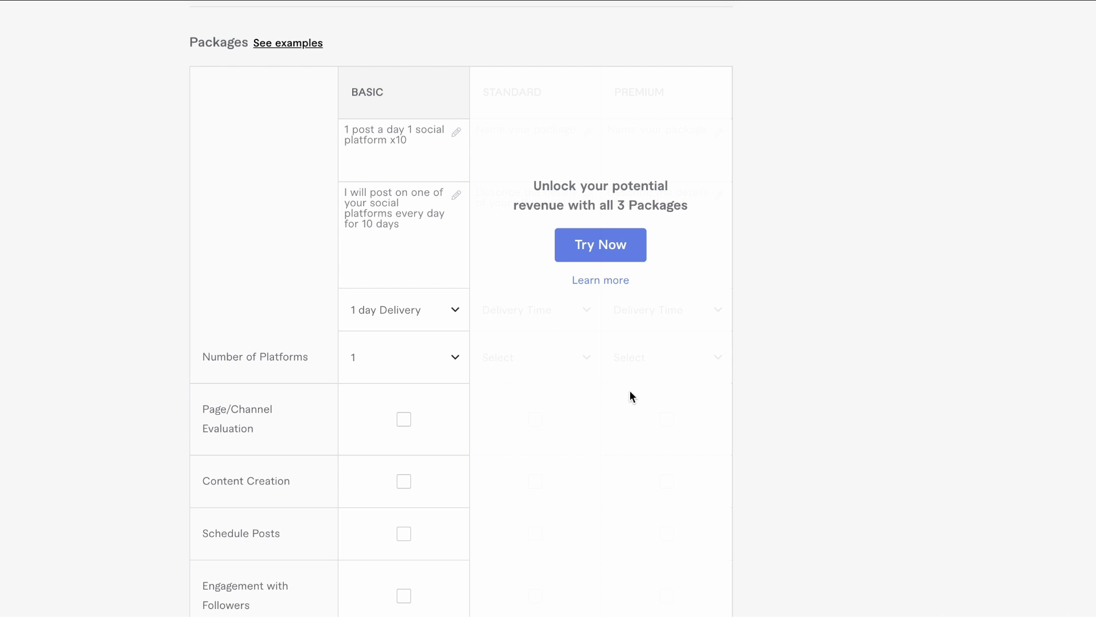
# Step: Include Page/Channel Evaluation, Content Creation, Schedule Posts and Engagement with Followers in the Basic package
pyautogui.scroll(-5, 246, 402)
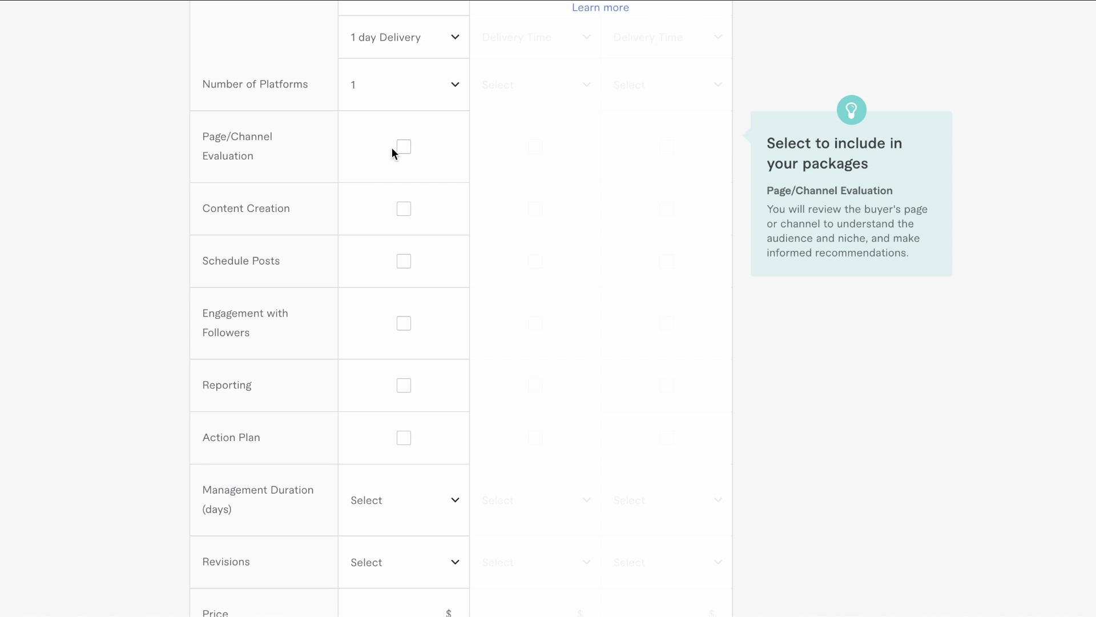
pyautogui.click(404, 212)
pyautogui.click(404, 261)
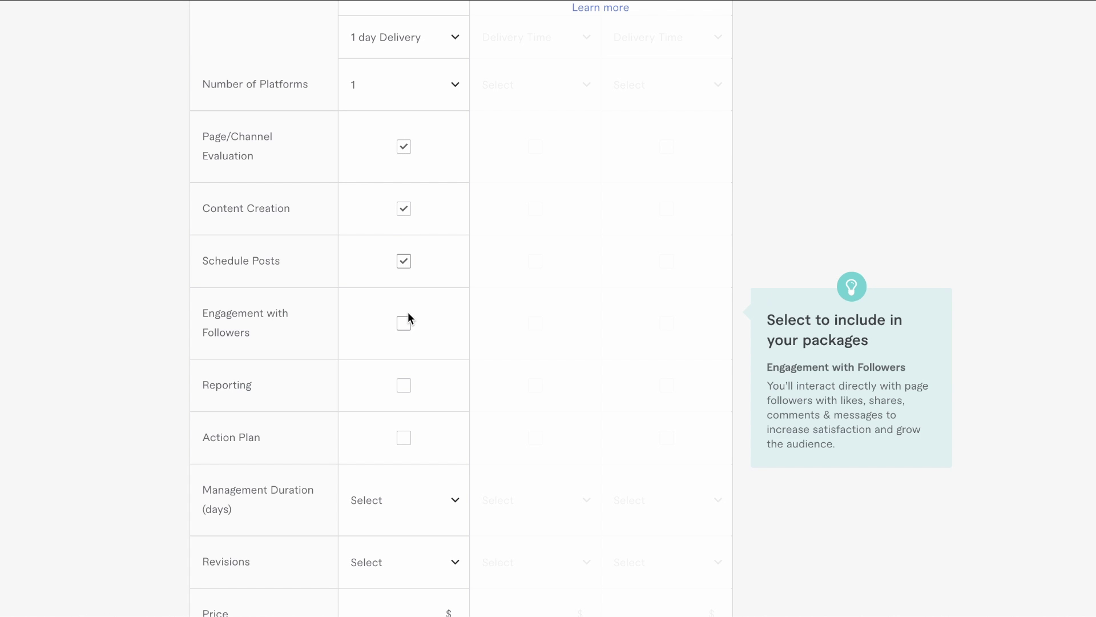
pyautogui.click(405, 324)
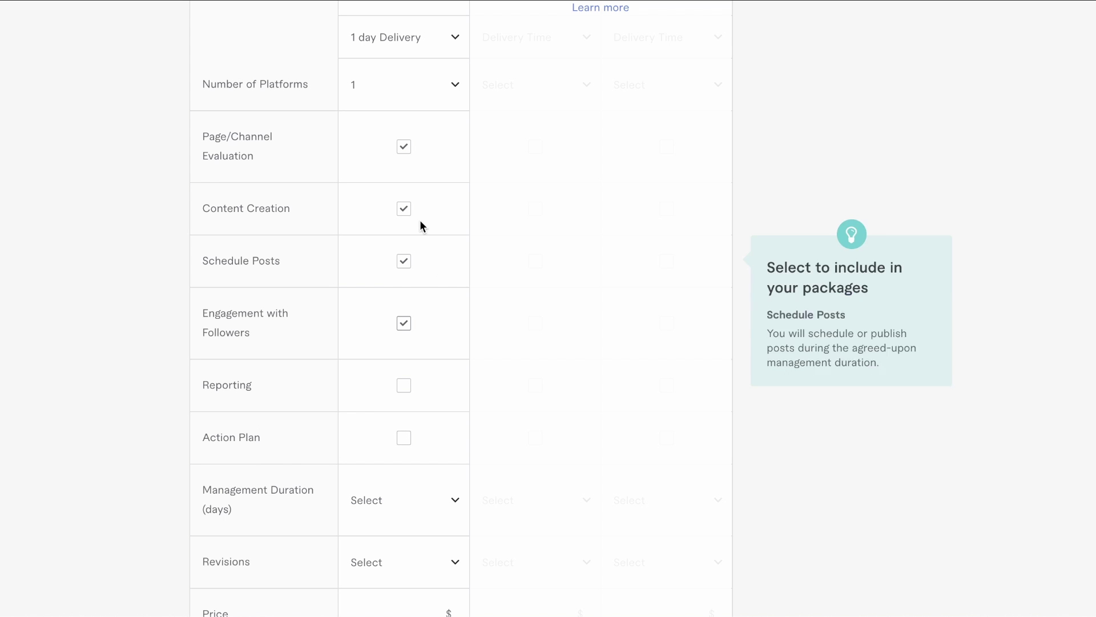
# Step: Set the Basic package's management duration to 1 day and its revisions to 1
pyautogui.scroll(5, 420, 221)
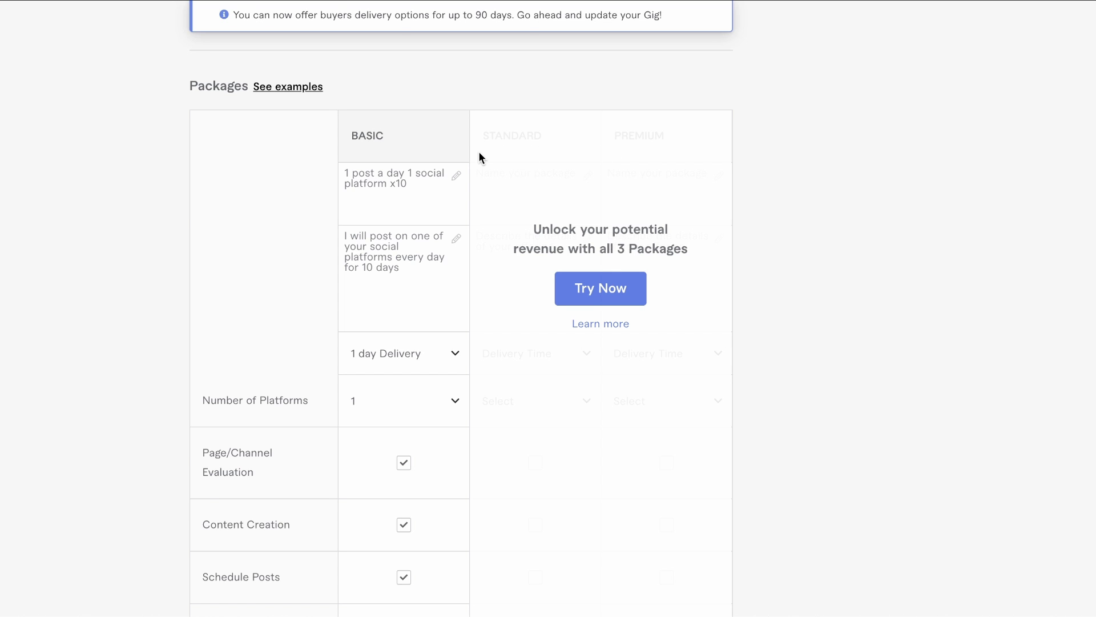
pyautogui.scroll(-9, 286, 318)
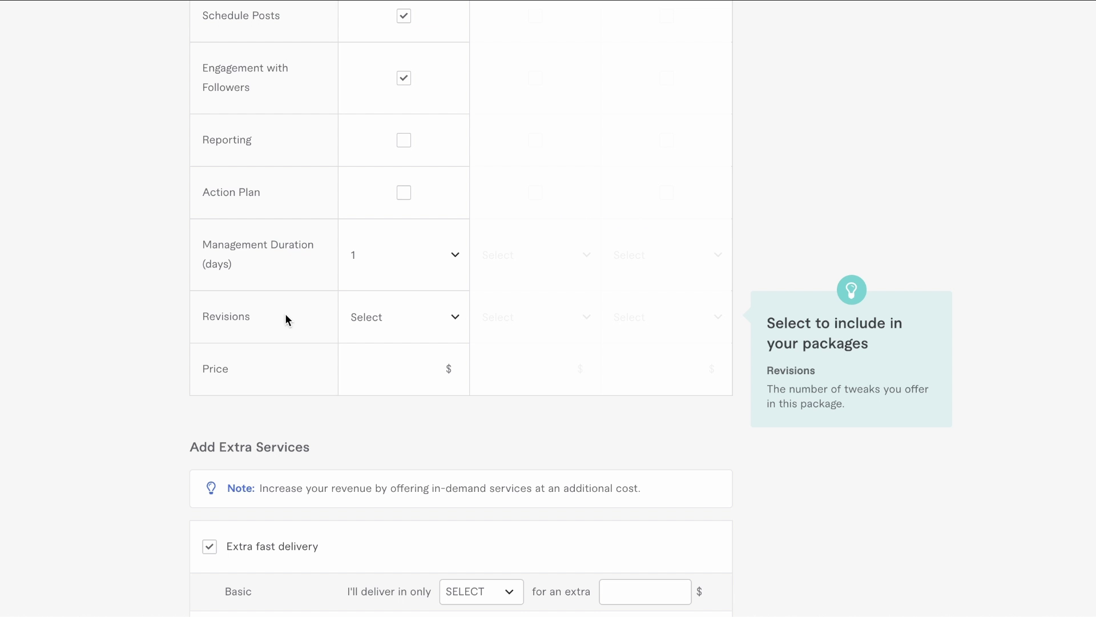
pyautogui.click(447, 323)
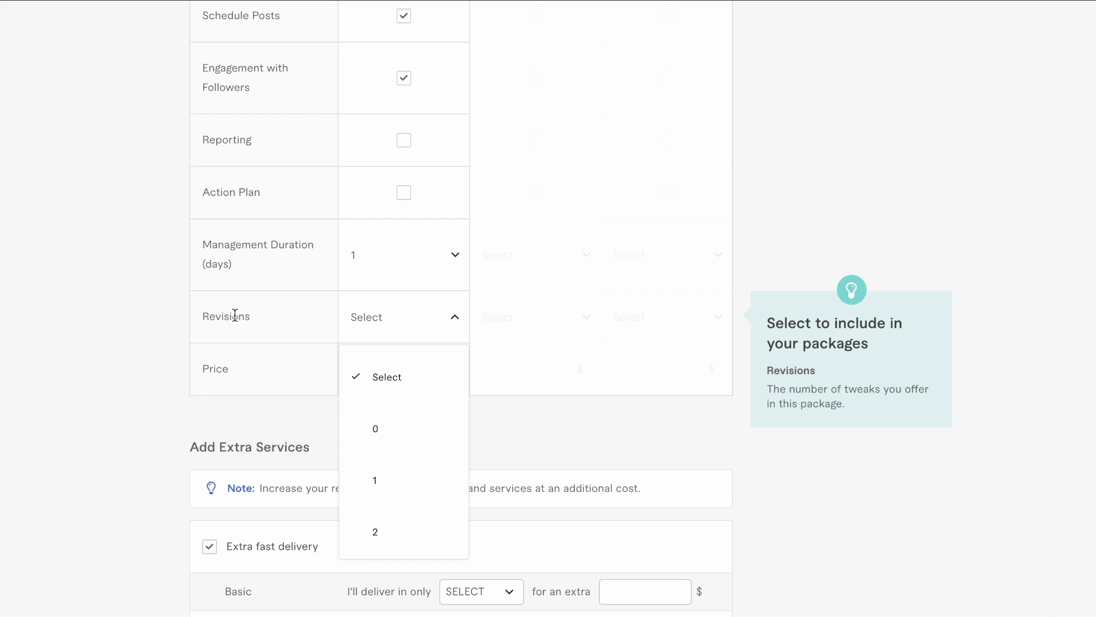
pyautogui.scroll(-1, 399, 431)
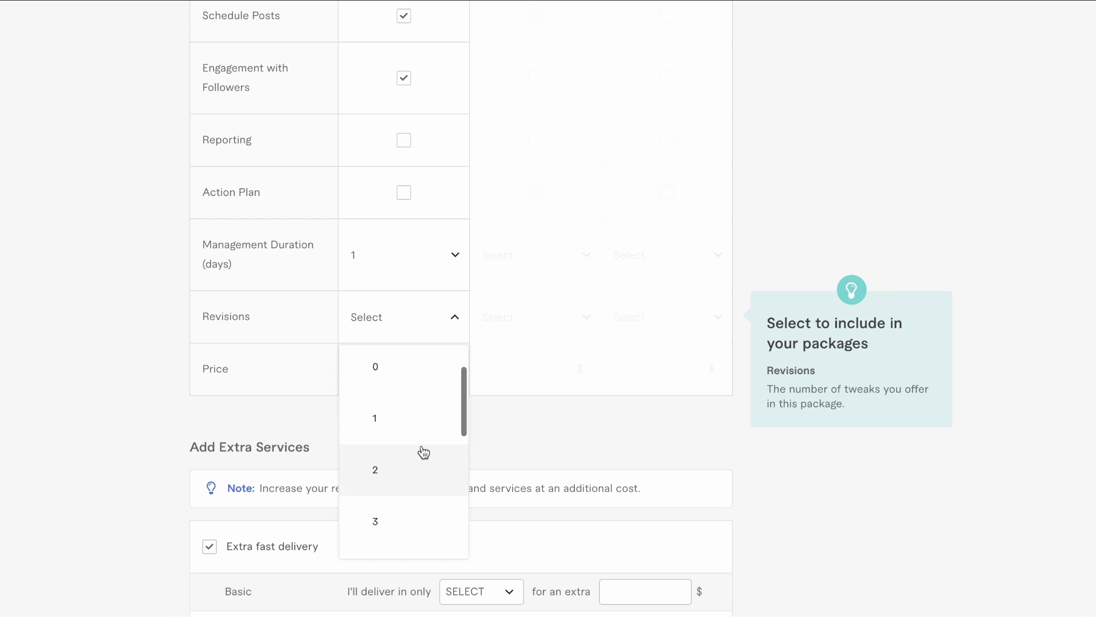
pyautogui.scroll(-1, 422, 457)
pyautogui.scroll(-4, 420, 531)
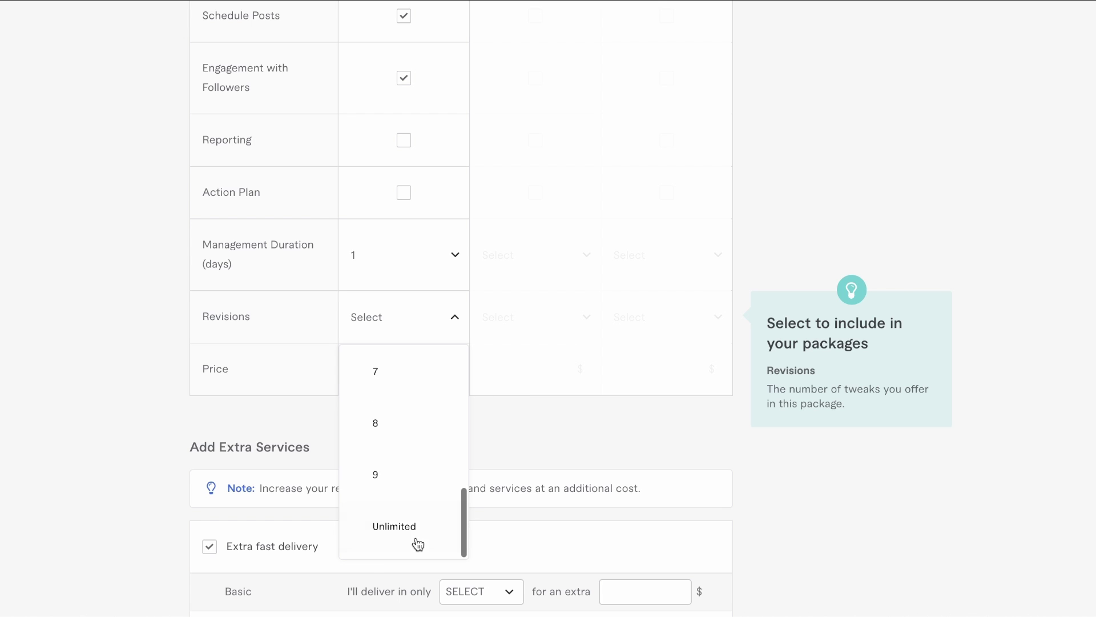
pyautogui.scroll(5, 416, 445)
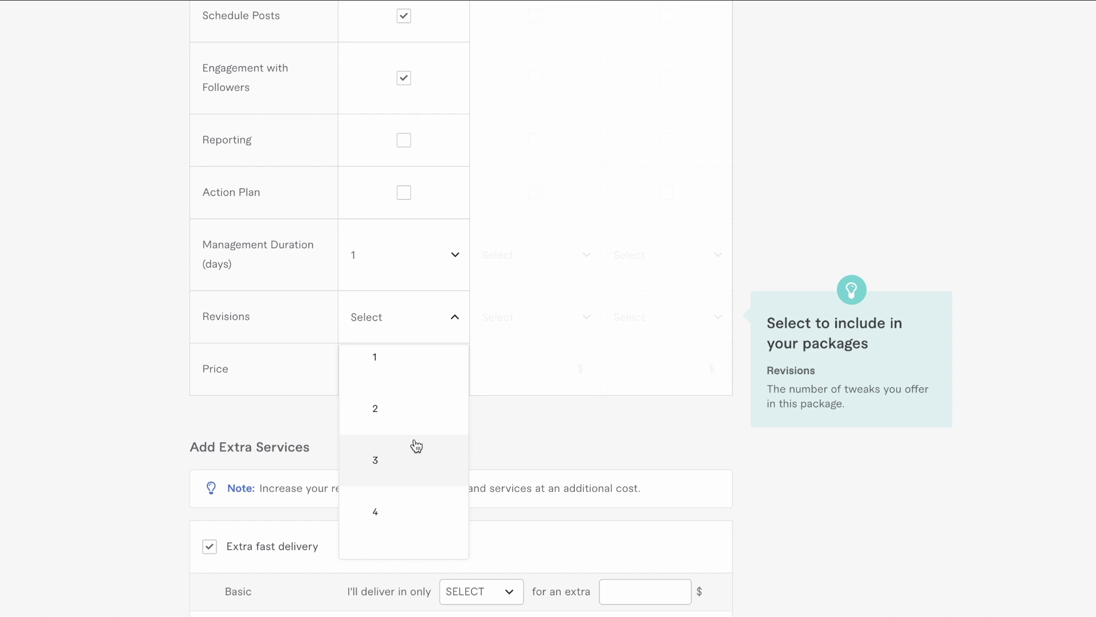
pyautogui.click(374, 357)
pyautogui.scroll(1, 527, 318)
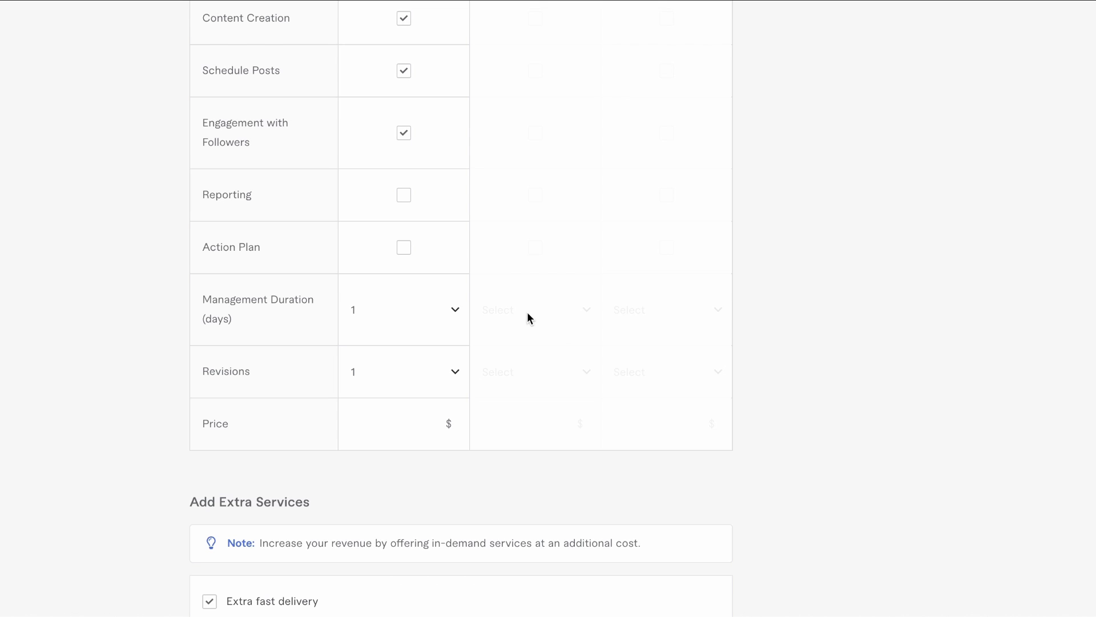
# Step: Try the three-package option to show the Standard and Premium packages
pyautogui.scroll(10, 527, 292)
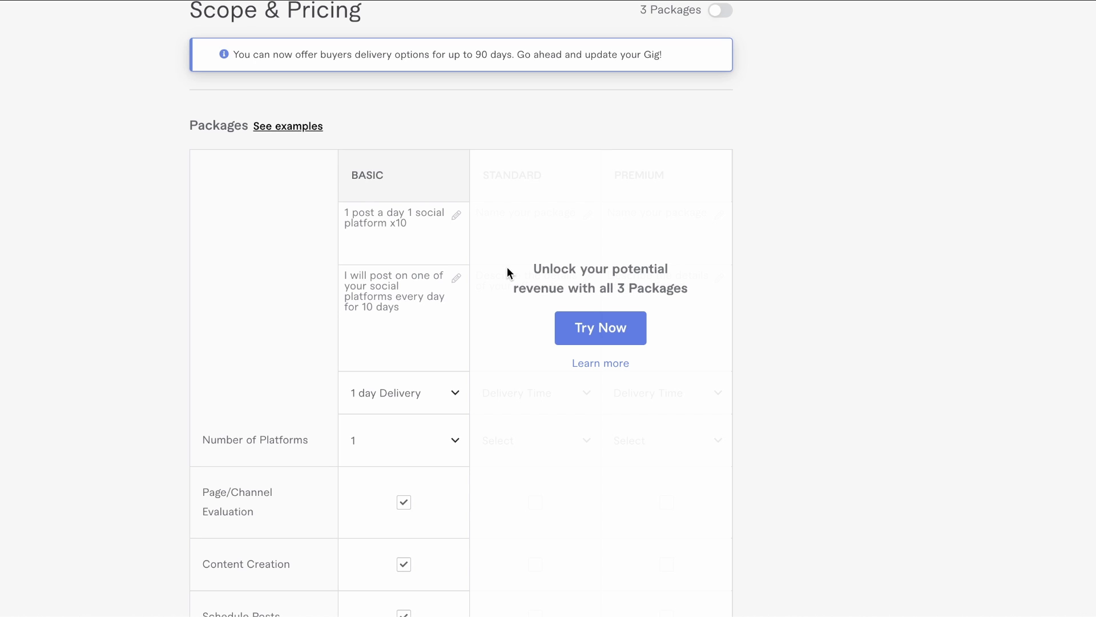
pyautogui.click(464, 264)
pyautogui.click(516, 268)
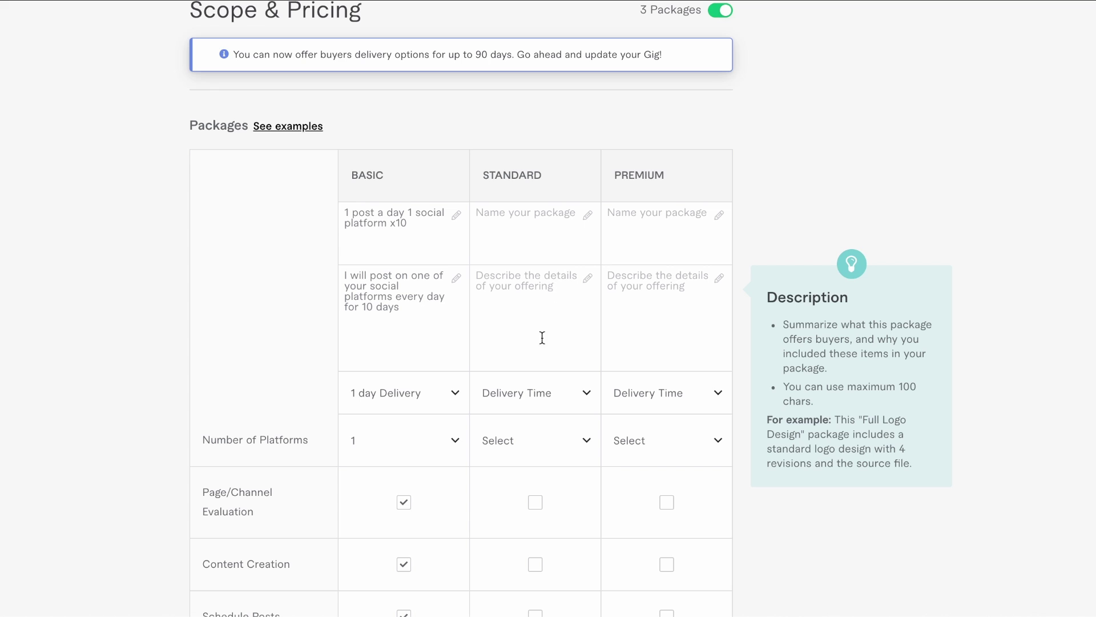
# Step: Set the Basic package's price to $5
pyautogui.scroll(-9, 524, 301)
pyautogui.click(392, 440)
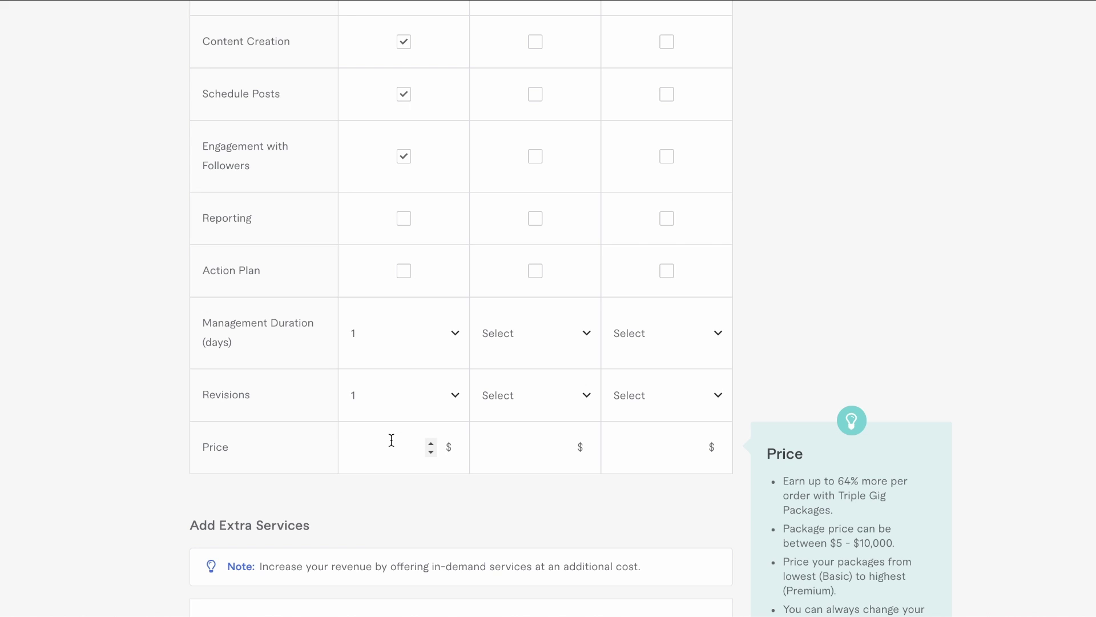
pyautogui.click(434, 444)
# Step: Offer extra fast delivery of the Basic package in 1 day for an extra $10, and save the pricing
pyautogui.scroll(-5, 143, 301)
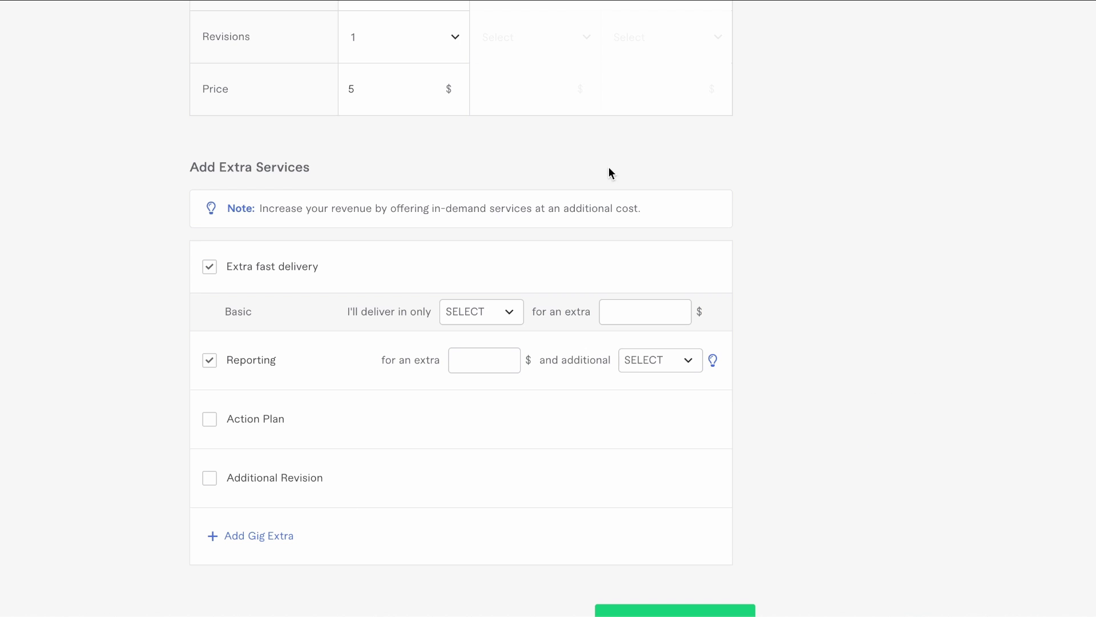
pyautogui.moveTo(210, 276)
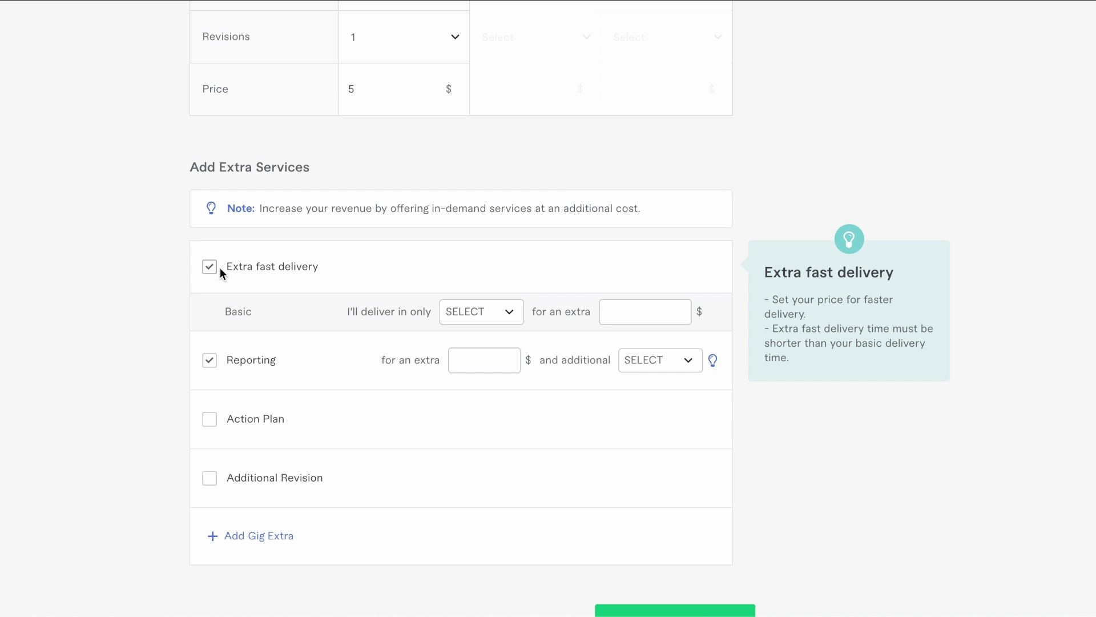
pyautogui.moveTo(374, 78)
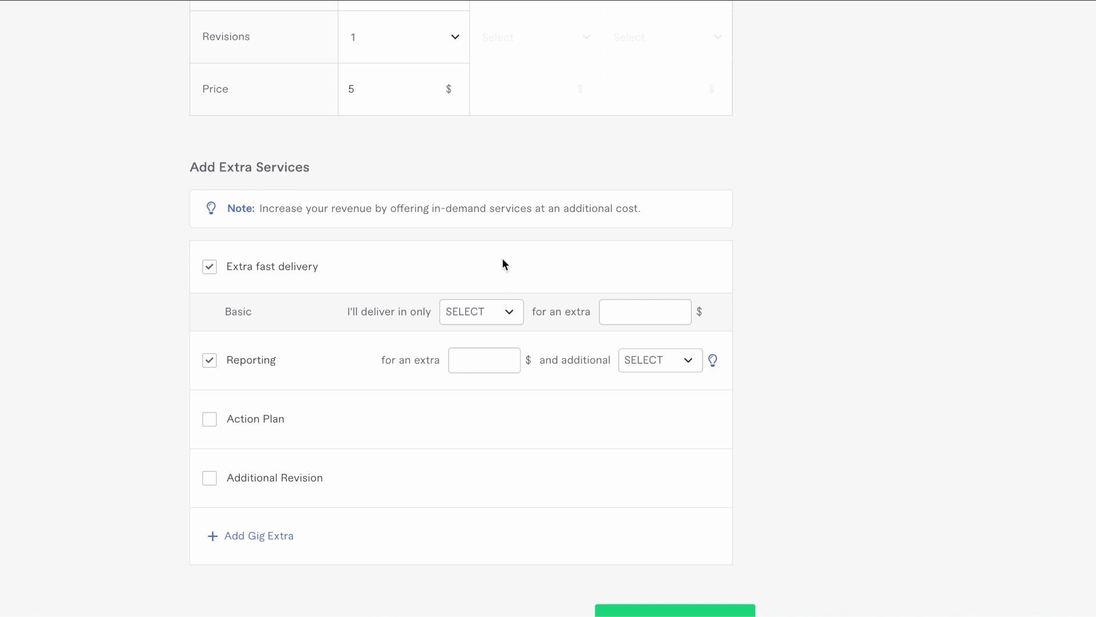
pyautogui.click(499, 317)
pyautogui.click(502, 399)
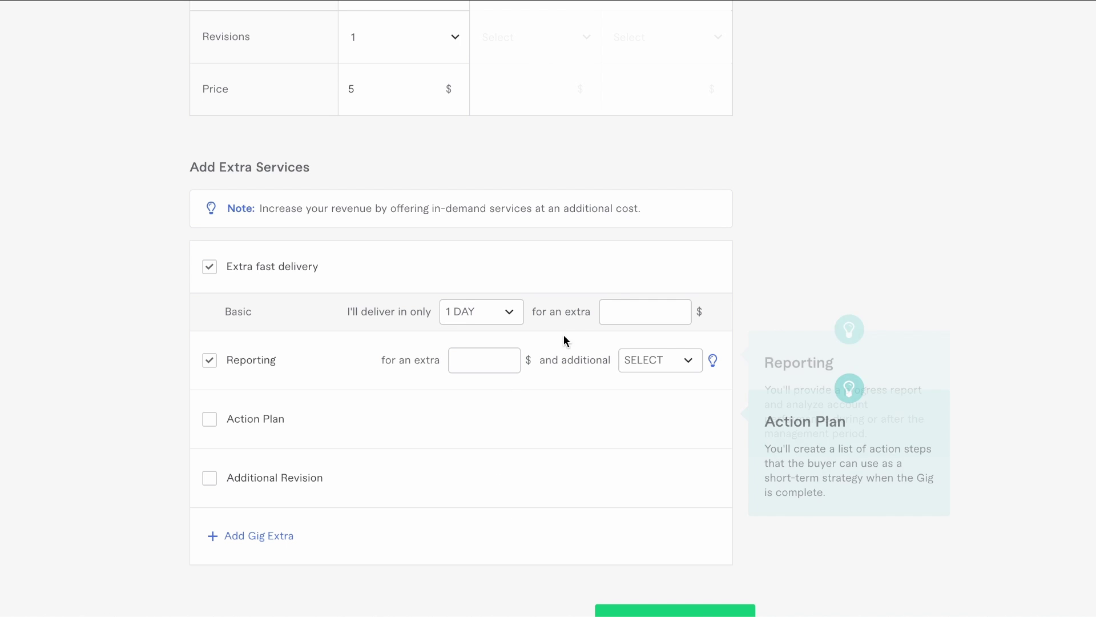
pyautogui.click(629, 311)
pyautogui.write('10')
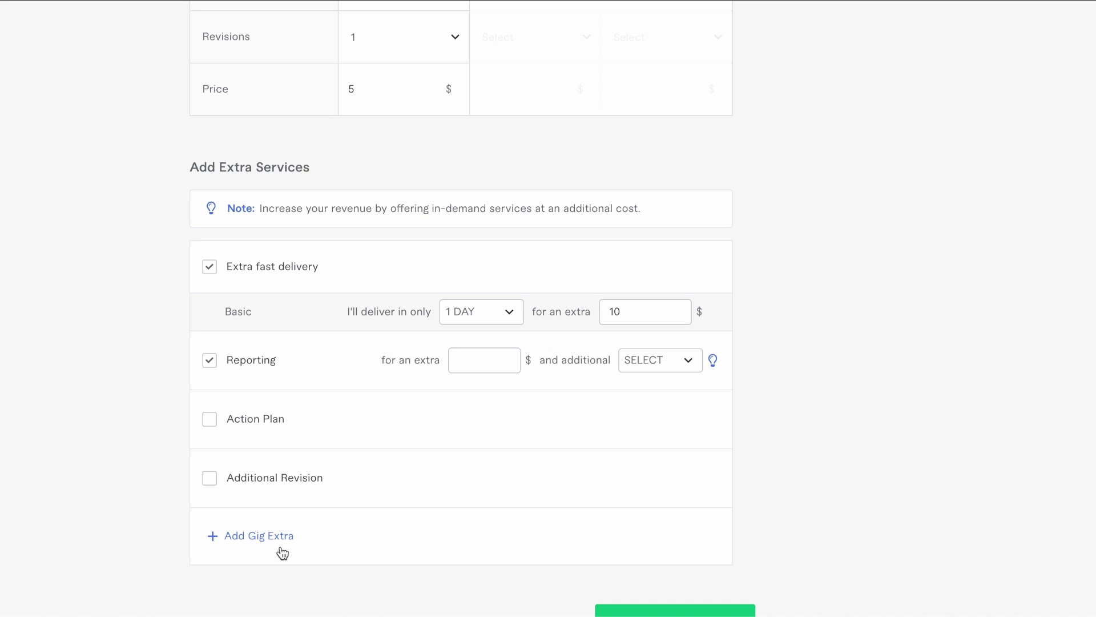
pyautogui.scroll(-2, 282, 541)
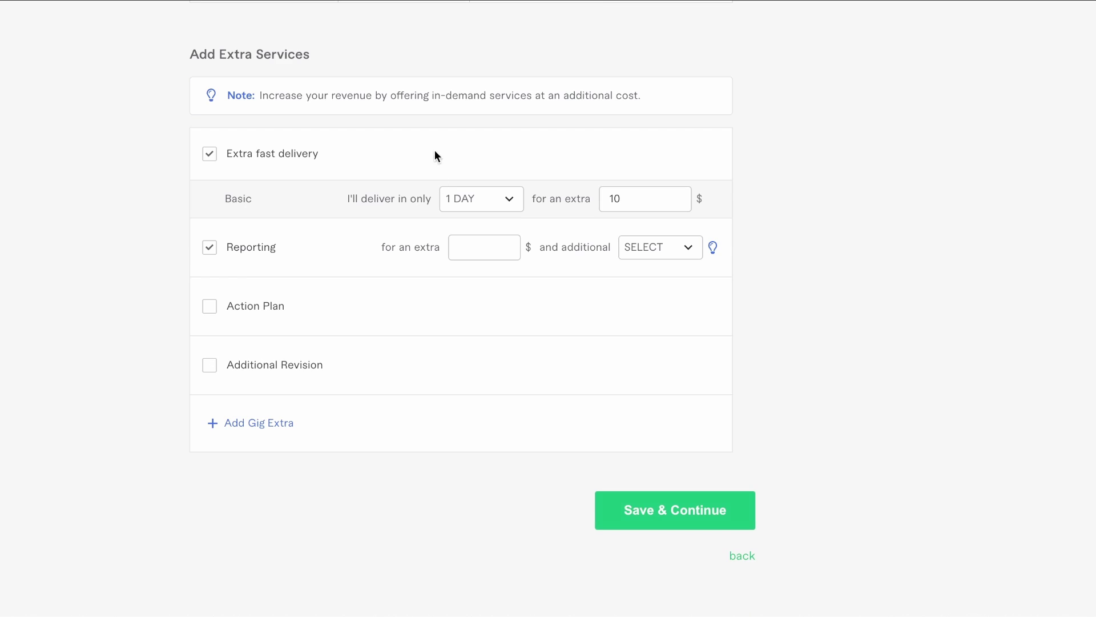
pyautogui.click(706, 516)
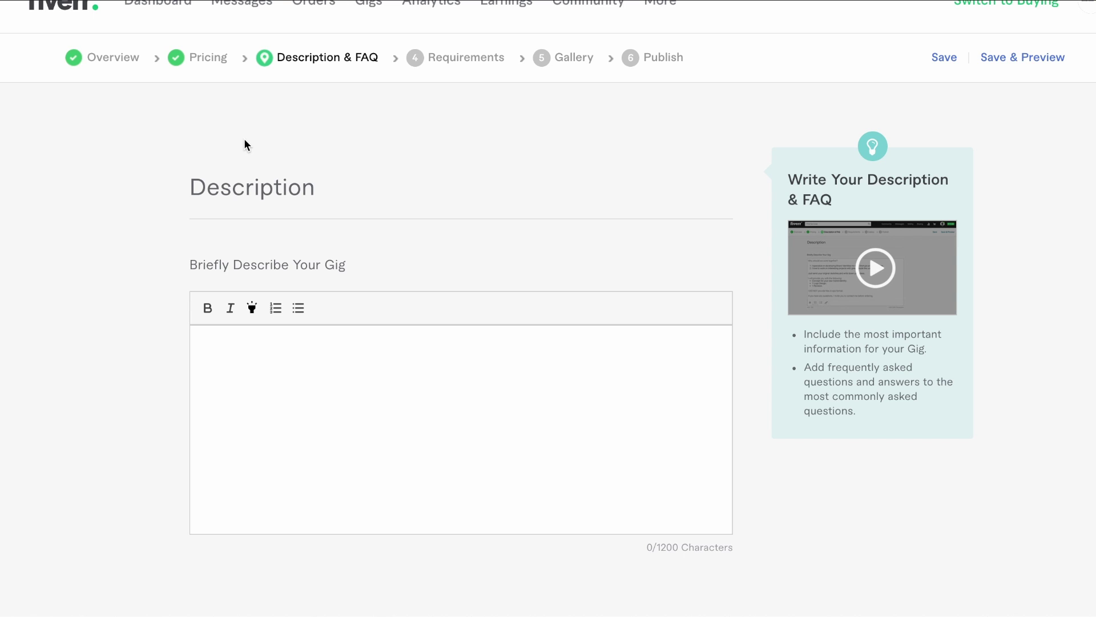
# Step: Paste the prepared social media manager introduction and bulleted service list as the gig description, and read it through
pyautogui.scroll(-1, 180, 181)
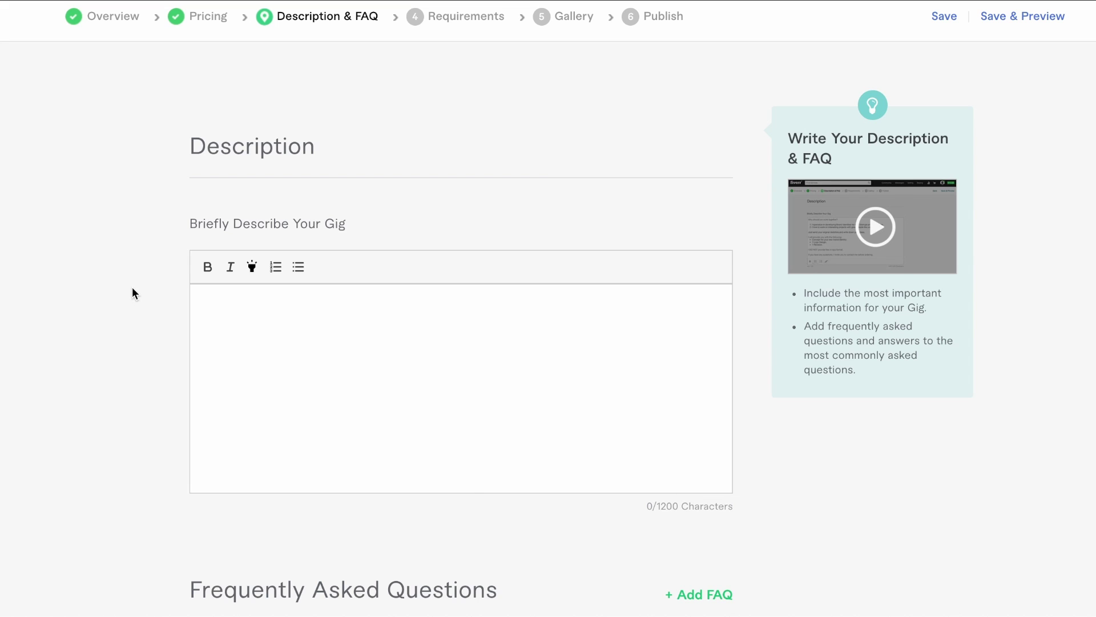
pyautogui.click(199, 299)
pyautogui.hotkey('ctrl', 'v')
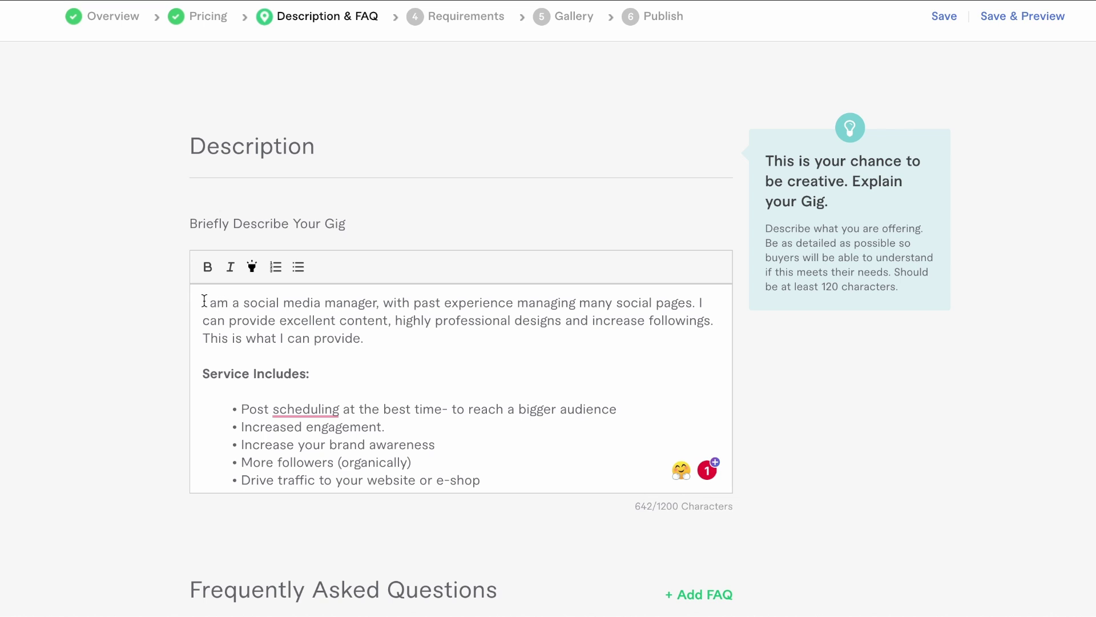
pyautogui.click(382, 341)
pyautogui.scroll(-3, 252, 384)
pyautogui.scroll(-2, 252, 384)
pyautogui.scroll(5, 257, 399)
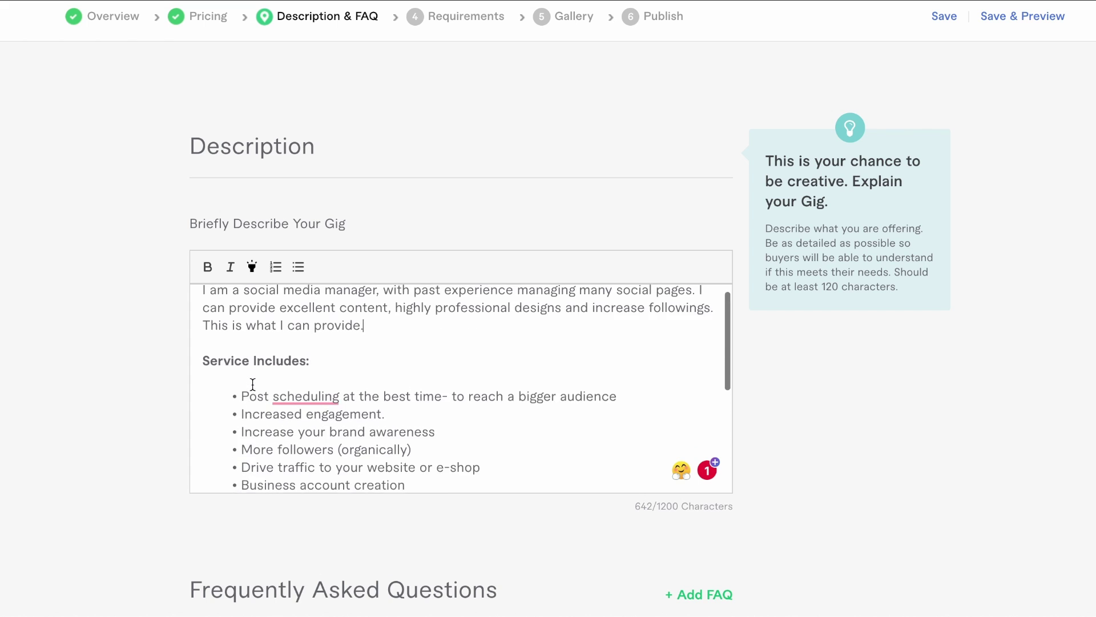
pyautogui.scroll(-1, 328, 440)
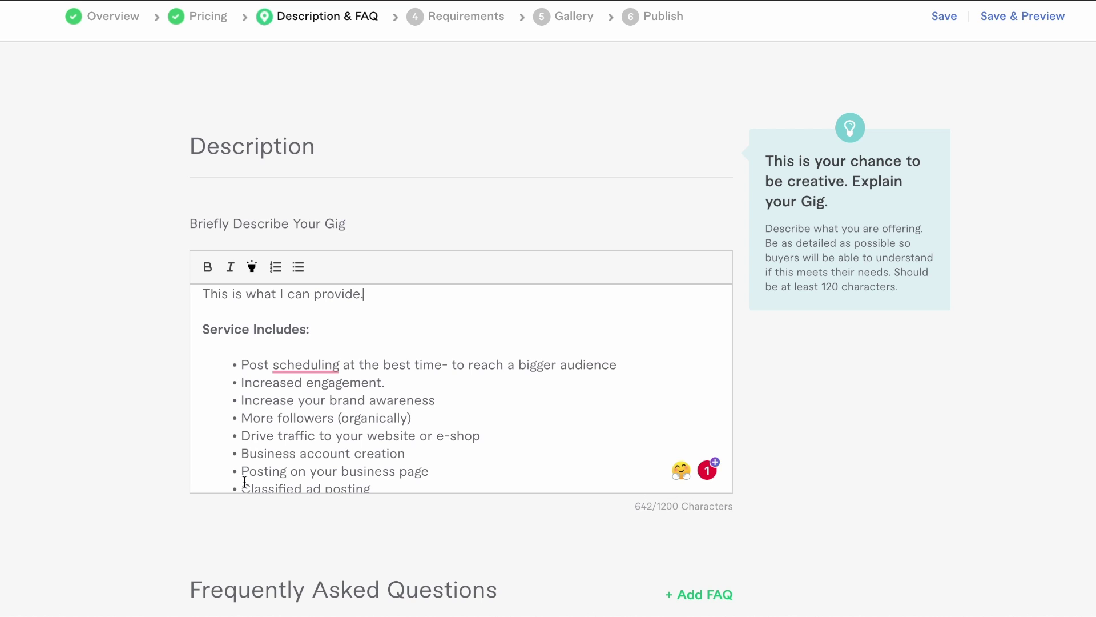
# Step: Add an FAQ asking "have you worked with other social media accounts?" with the answer "Yes I have worked with multiple"
pyautogui.scroll(-6, 651, 333)
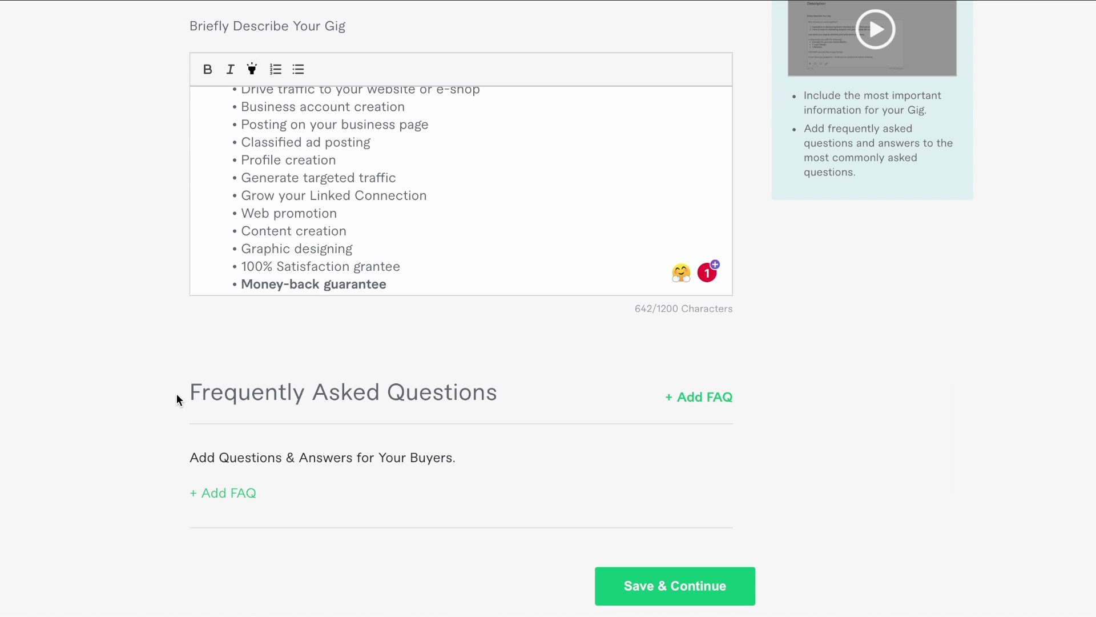
pyautogui.moveTo(288, 398)
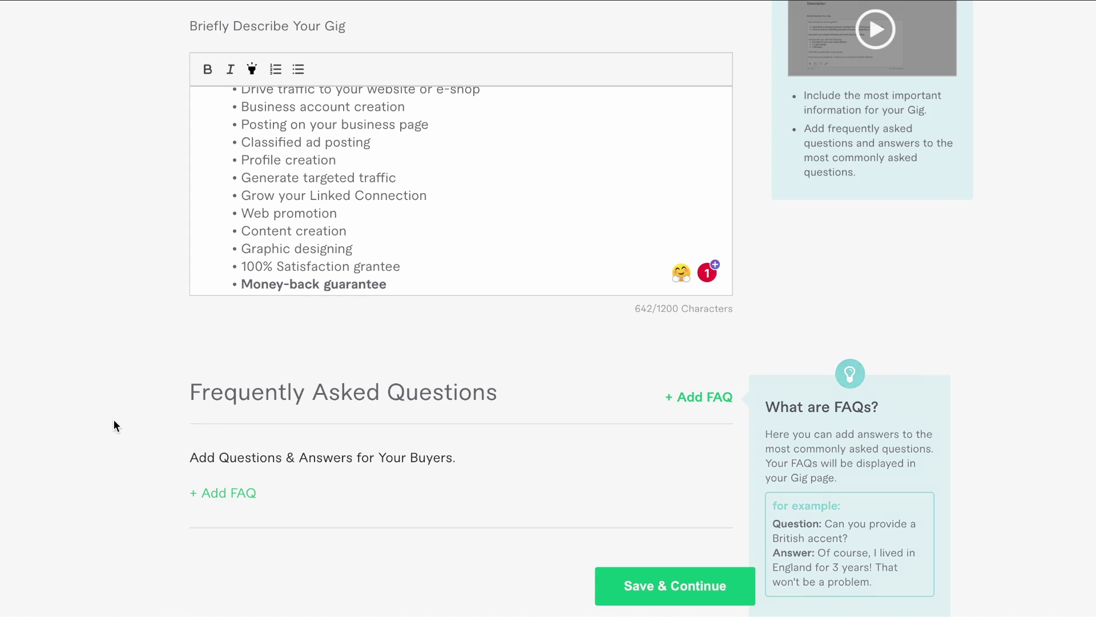
pyautogui.scroll(-2, 113, 423)
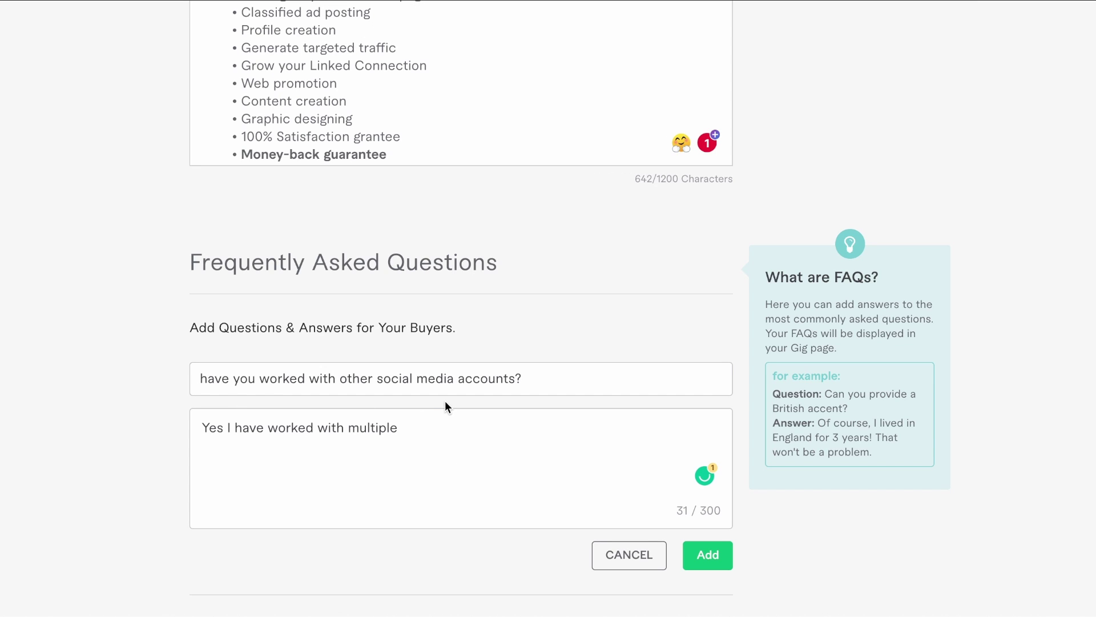
pyautogui.click(717, 560)
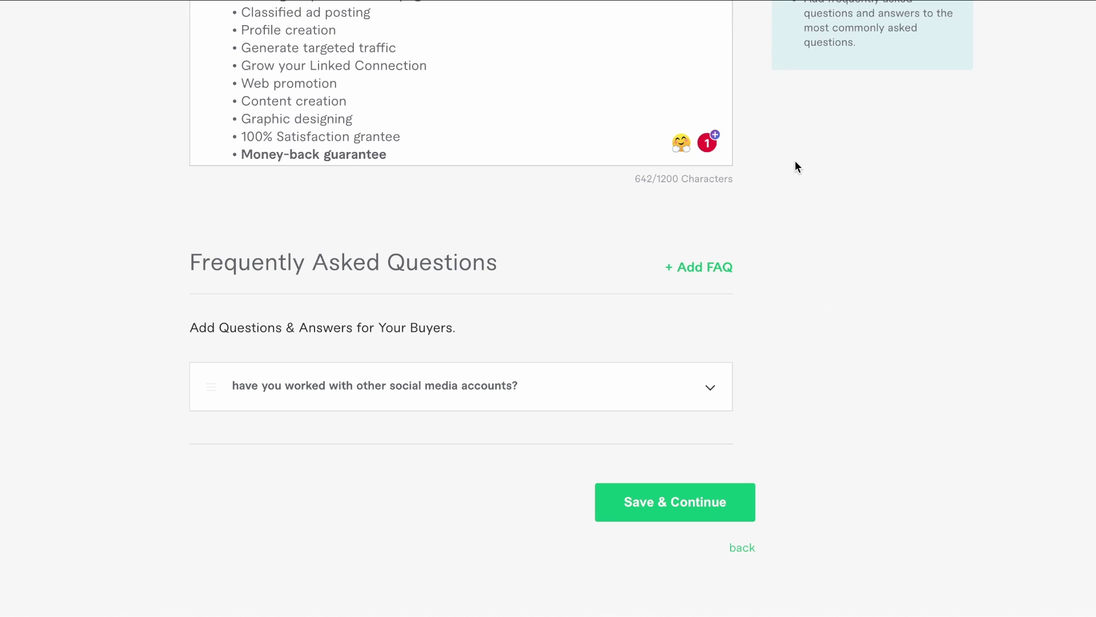
# Step: Save the description and FAQ, then add and save the free-text buyer requirement "What is your business account called?"
pyautogui.click(678, 507)
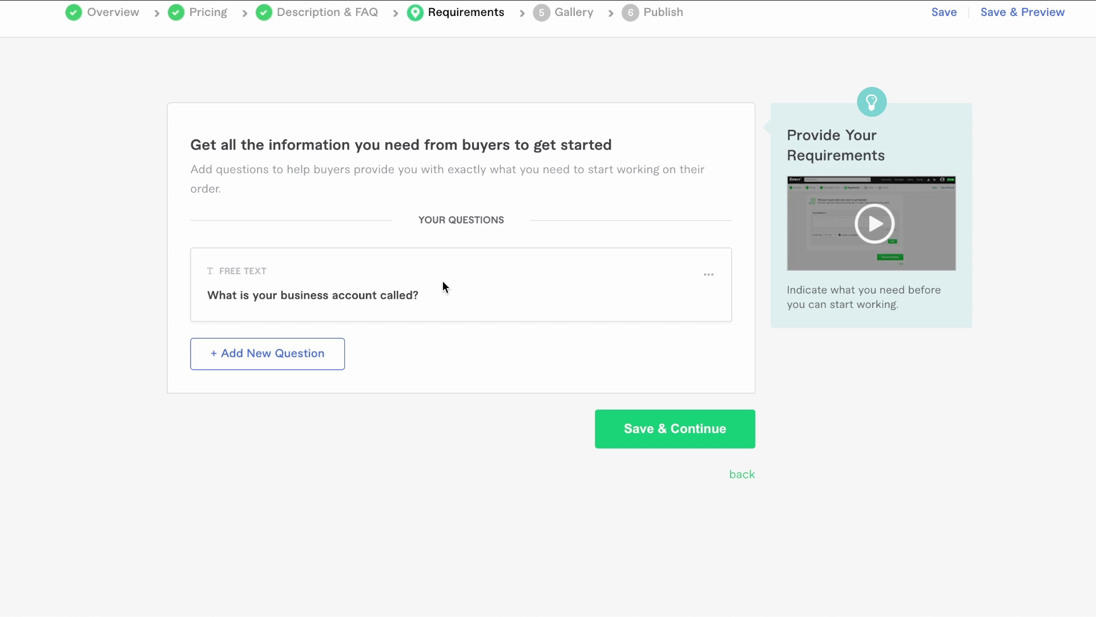
pyautogui.click(663, 438)
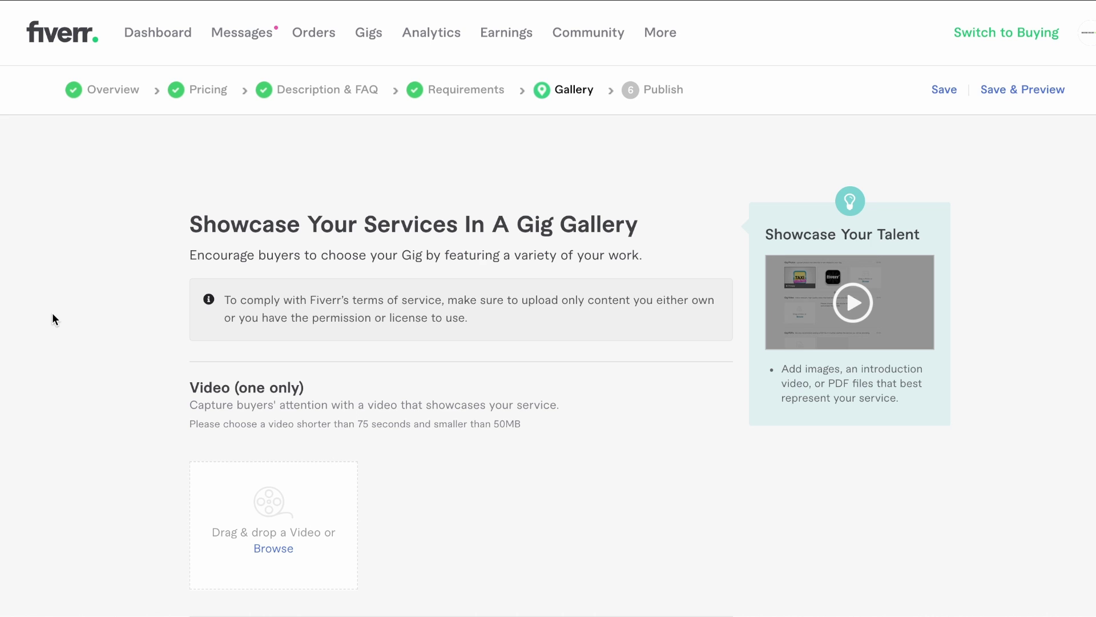
# Step: Add the "Making Online Money" image as the gig gallery's primary image, without a video or documents, and save the gallery
pyautogui.scroll(-1, 52, 317)
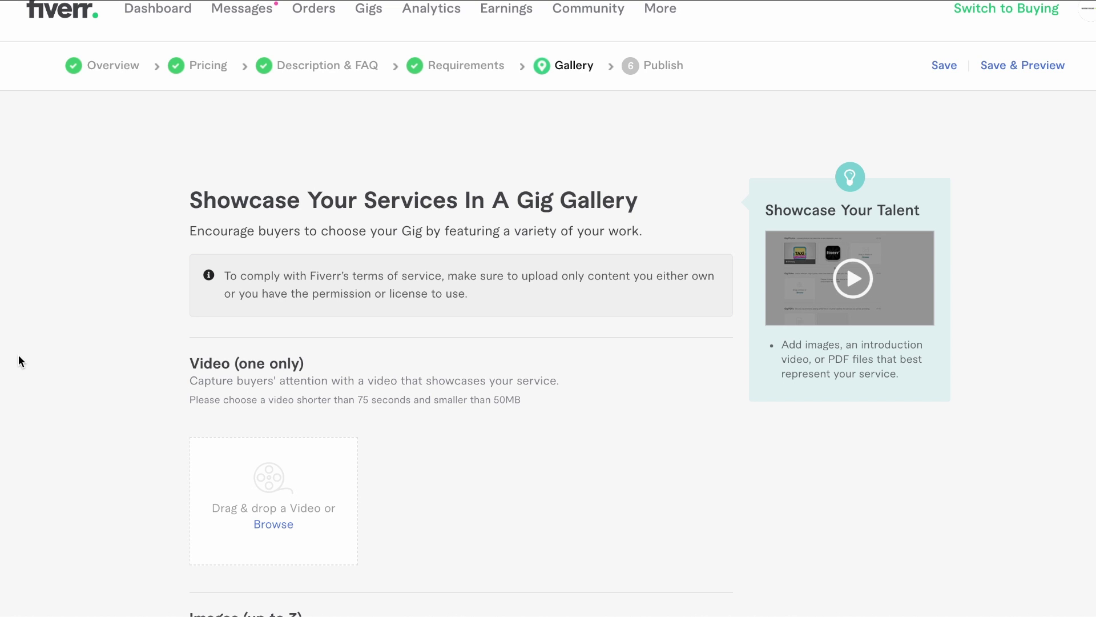
pyautogui.scroll(-1, 79, 350)
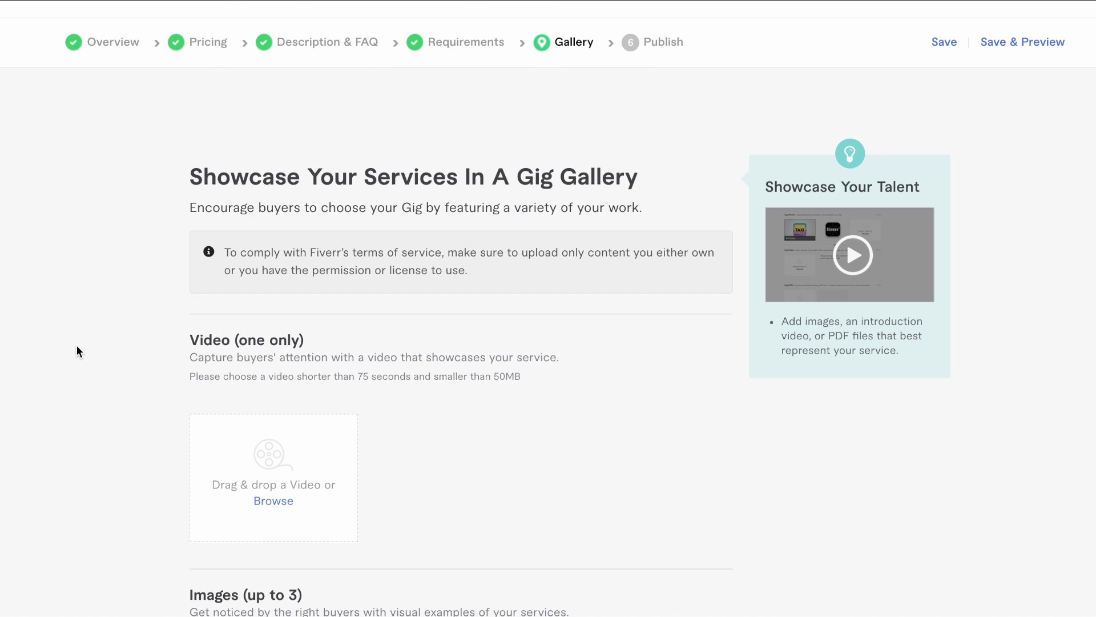
pyautogui.scroll(-4, 80, 359)
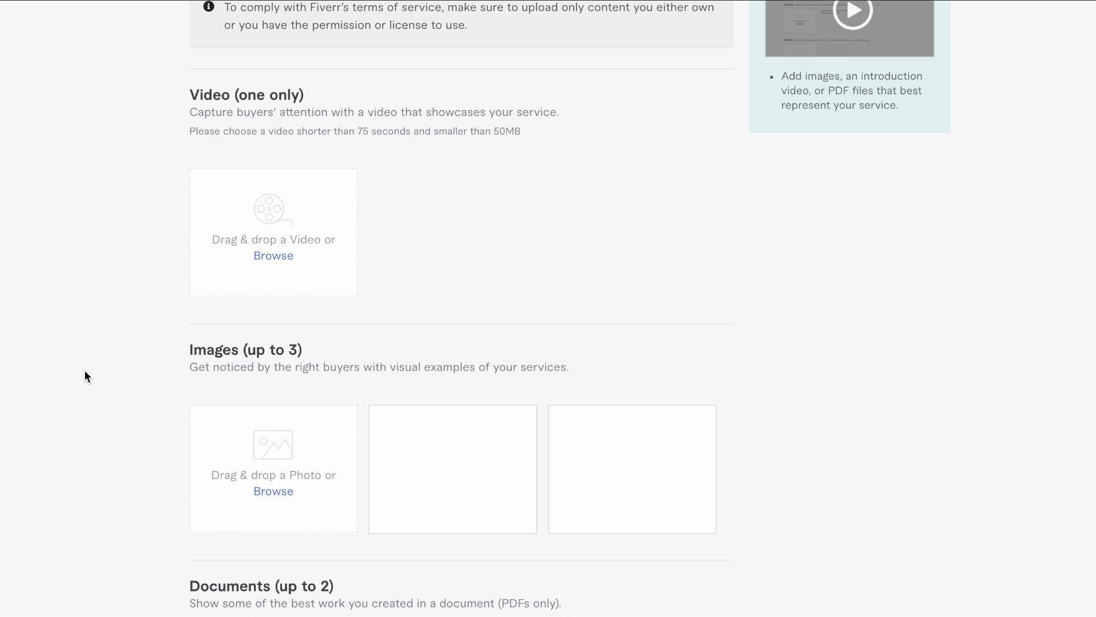
pyautogui.moveTo(424, 321)
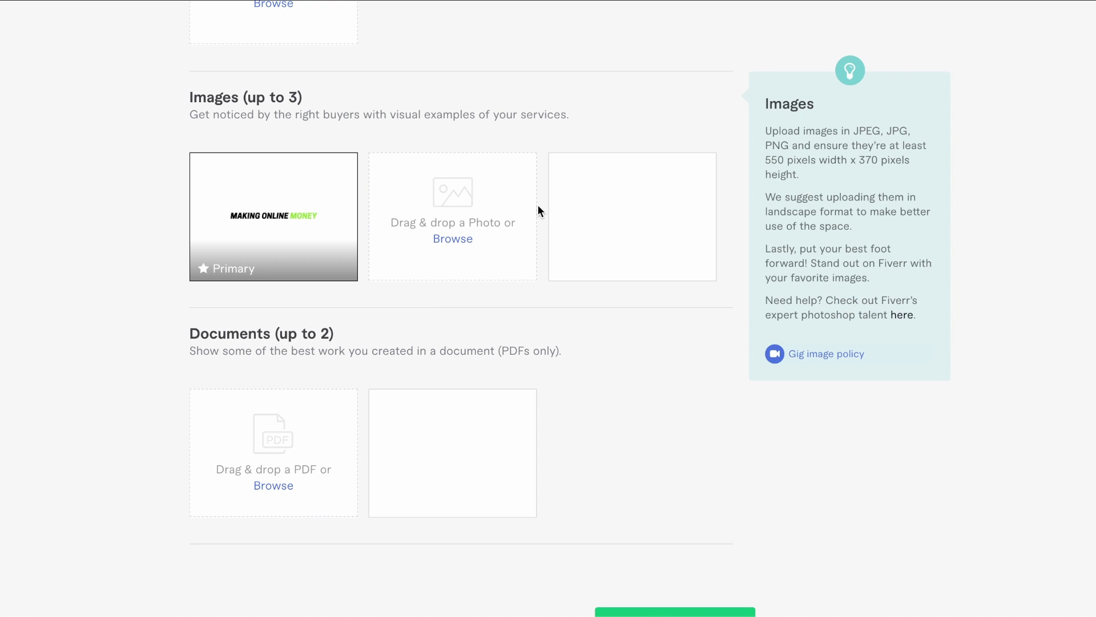
pyautogui.scroll(-2, 691, 416)
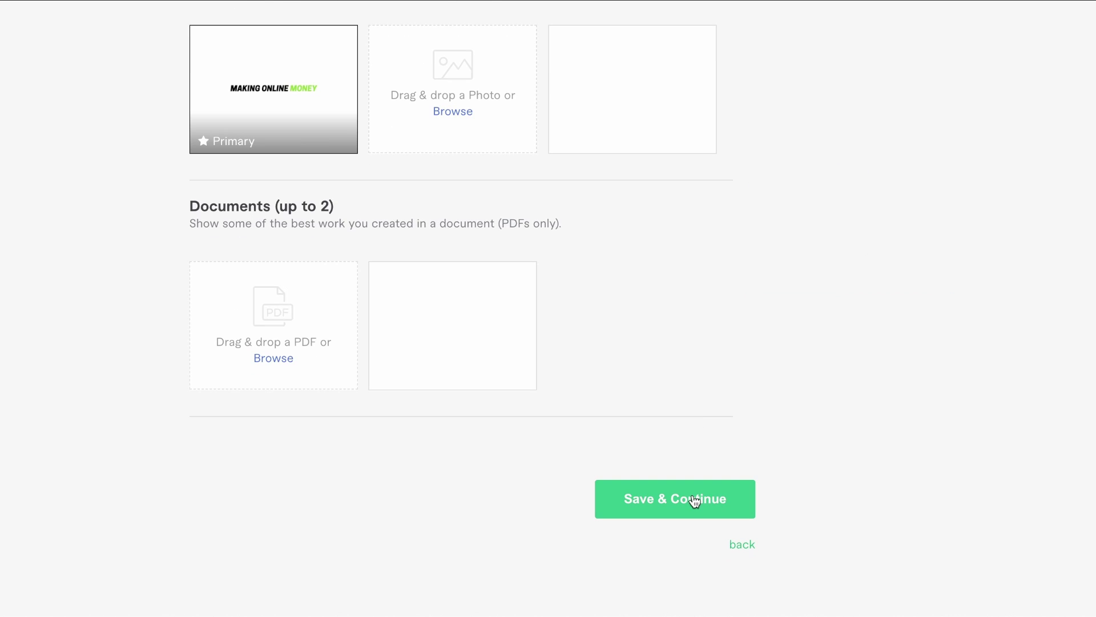
pyautogui.click(694, 501)
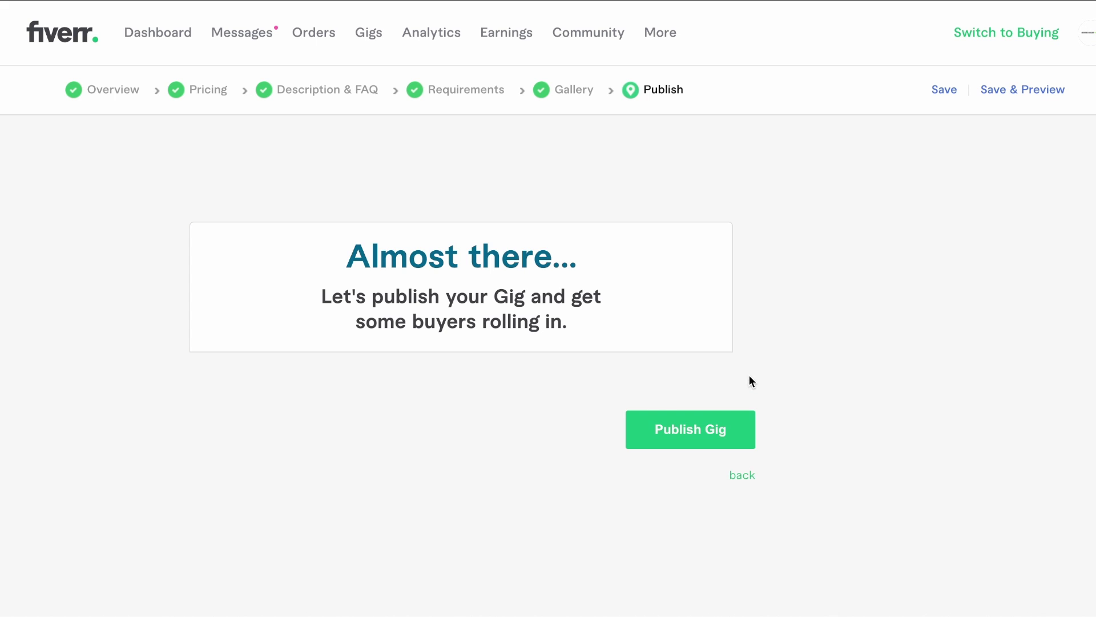
# Step: Save and preview the gig, checking its title, image, Basic package details and full description
pyautogui.click(1011, 90)
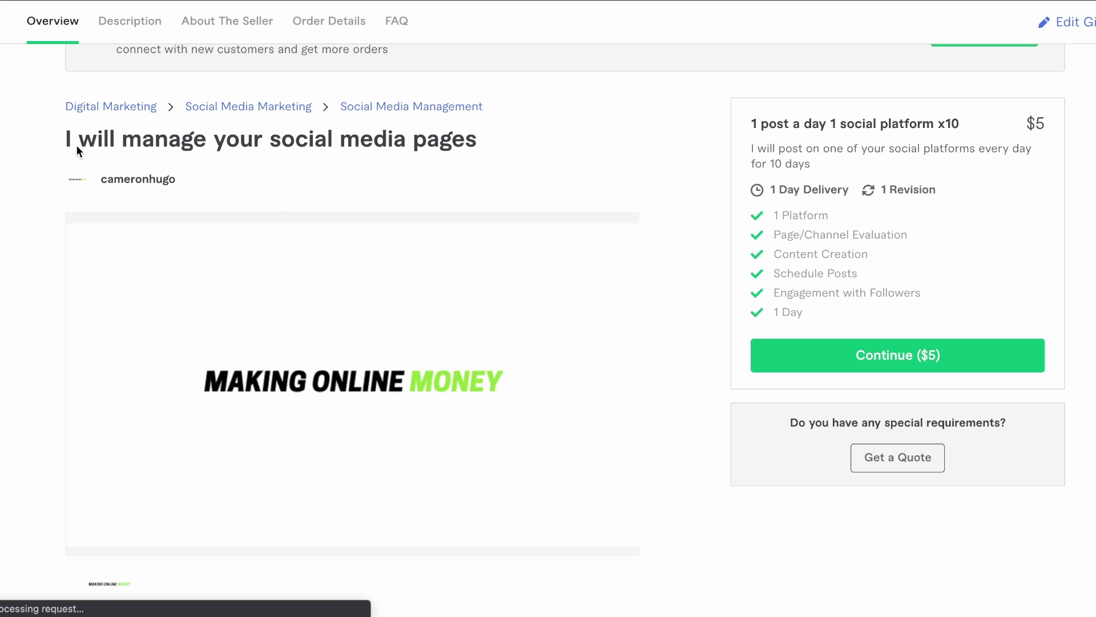
pyautogui.moveTo(67, 143); pyautogui.dragTo(427, 152)
pyautogui.click(533, 164)
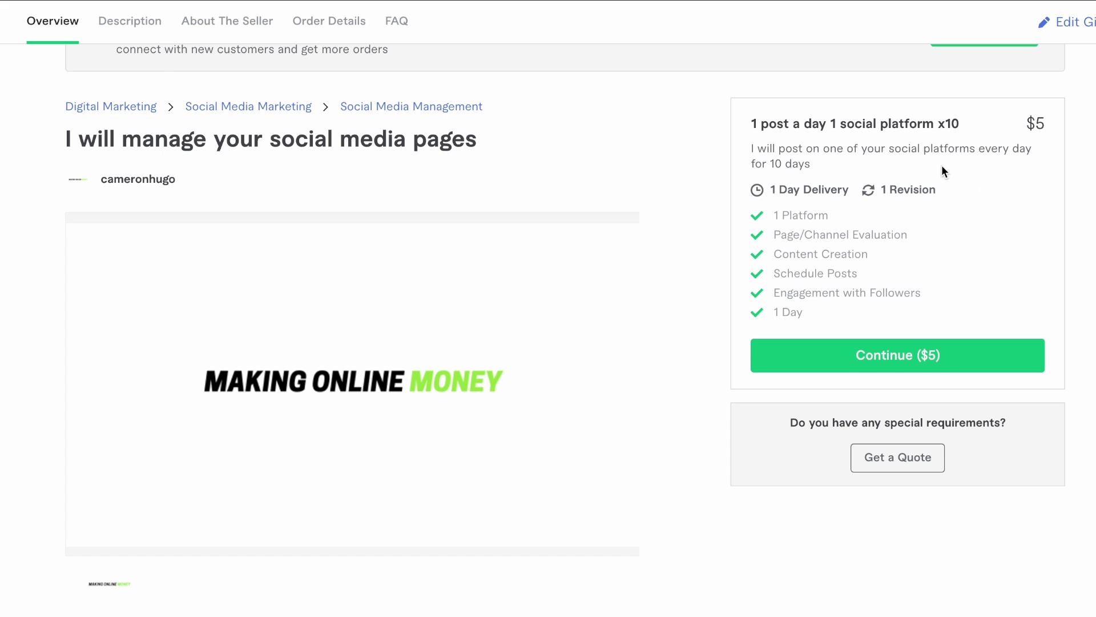
pyautogui.scroll(-5, 585, 304)
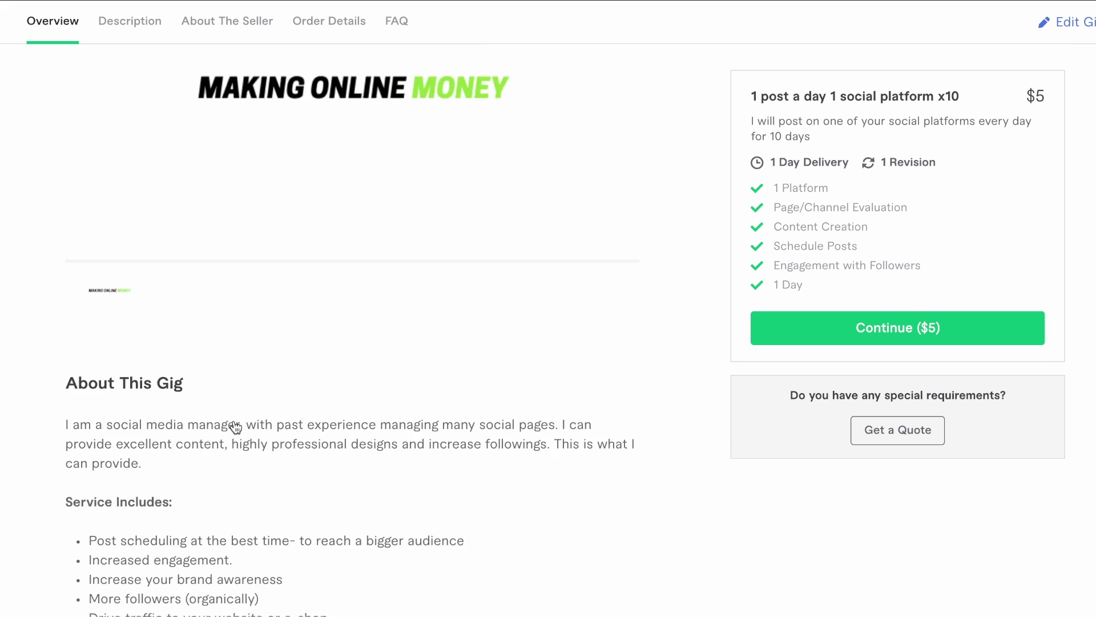
pyautogui.scroll(-3, 234, 426)
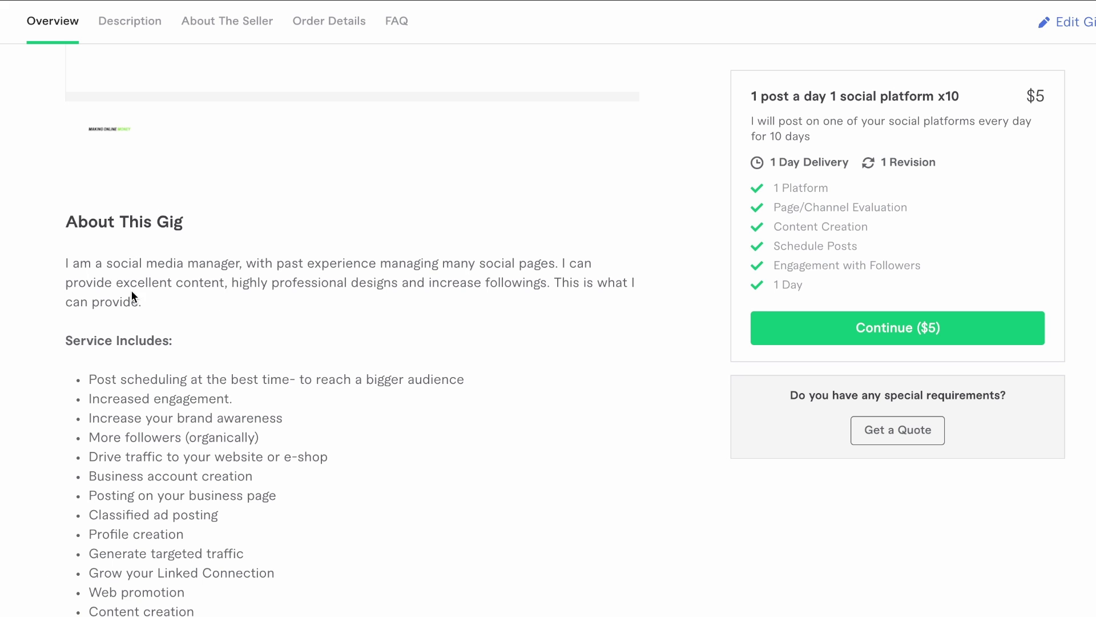
pyautogui.scroll(-3, 109, 416)
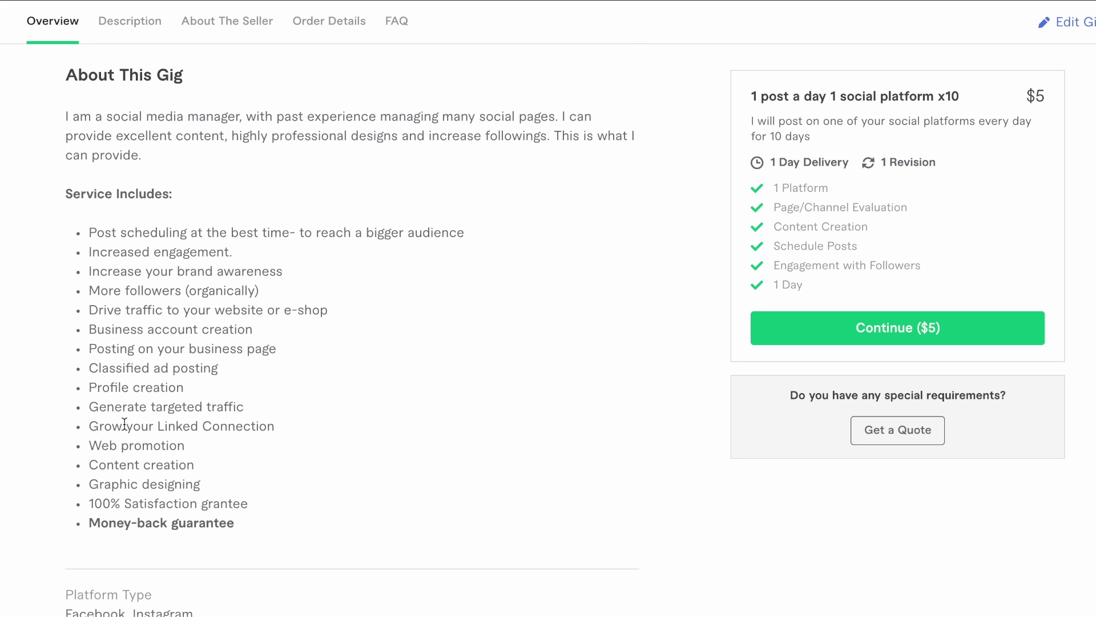
pyautogui.scroll(12, 661, 294)
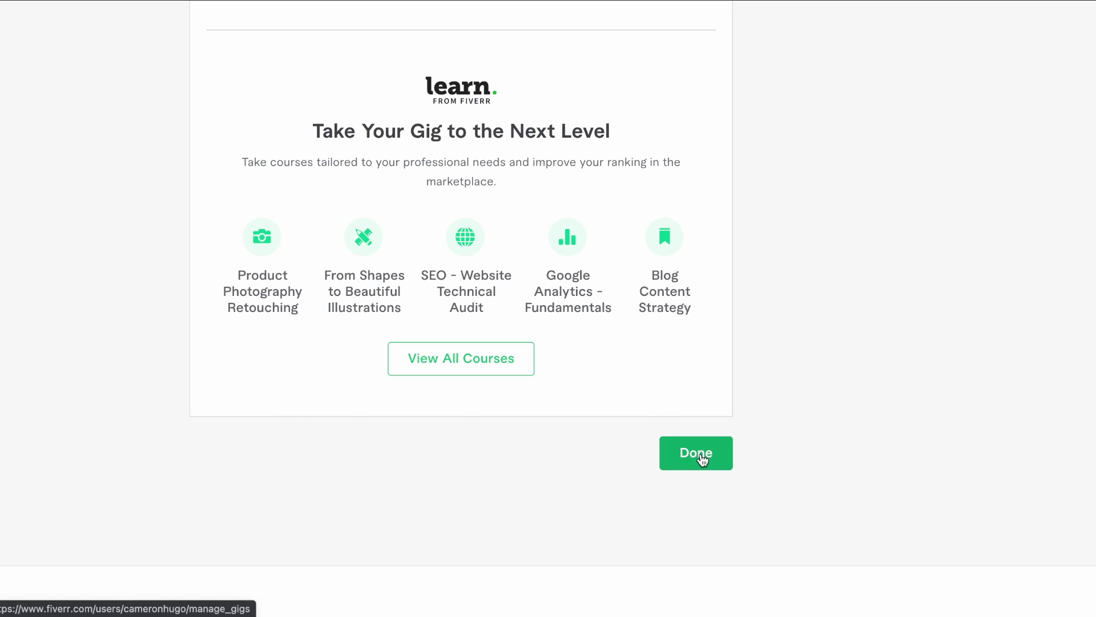
# Step: Publish the gig and finish the process to reach the list of active gigs
pyautogui.scroll(3, 703, 460)
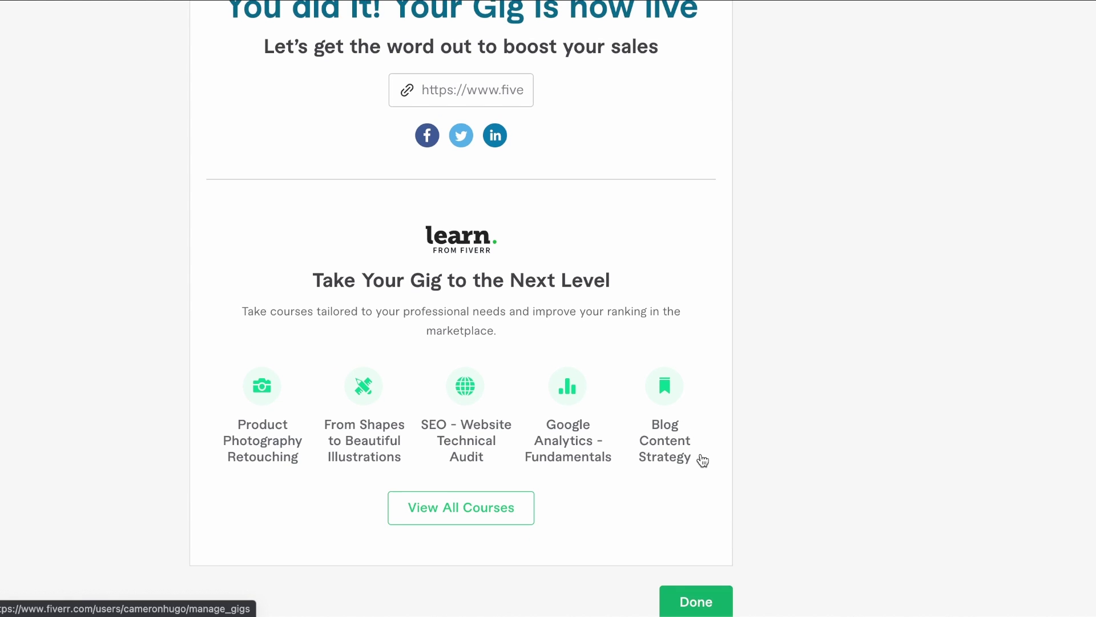
pyautogui.scroll(-1, 701, 503)
pyautogui.click(697, 560)
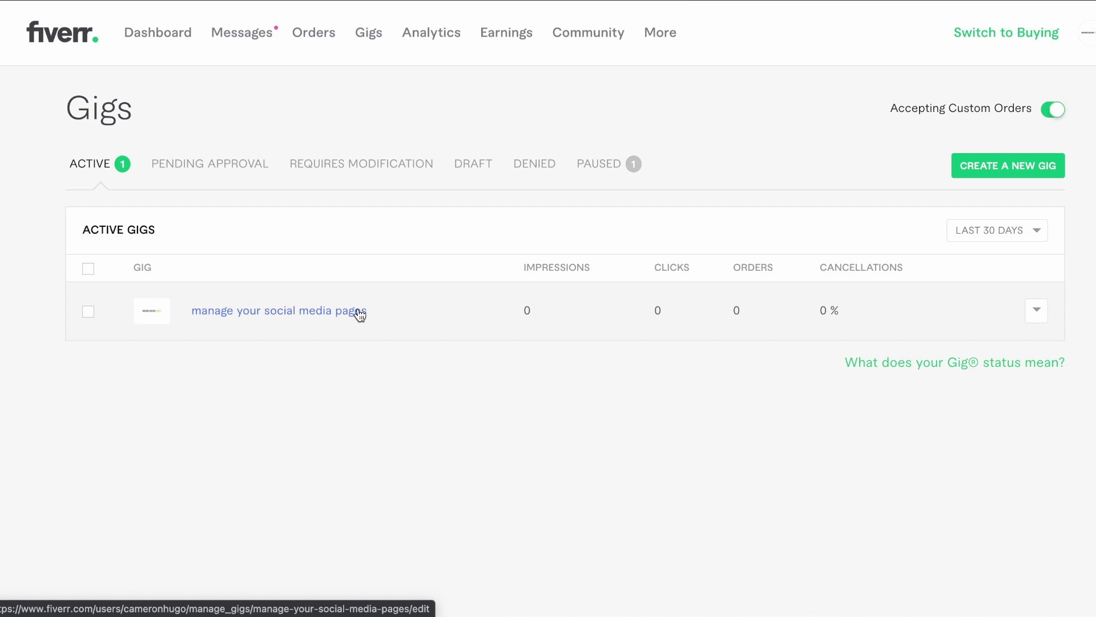